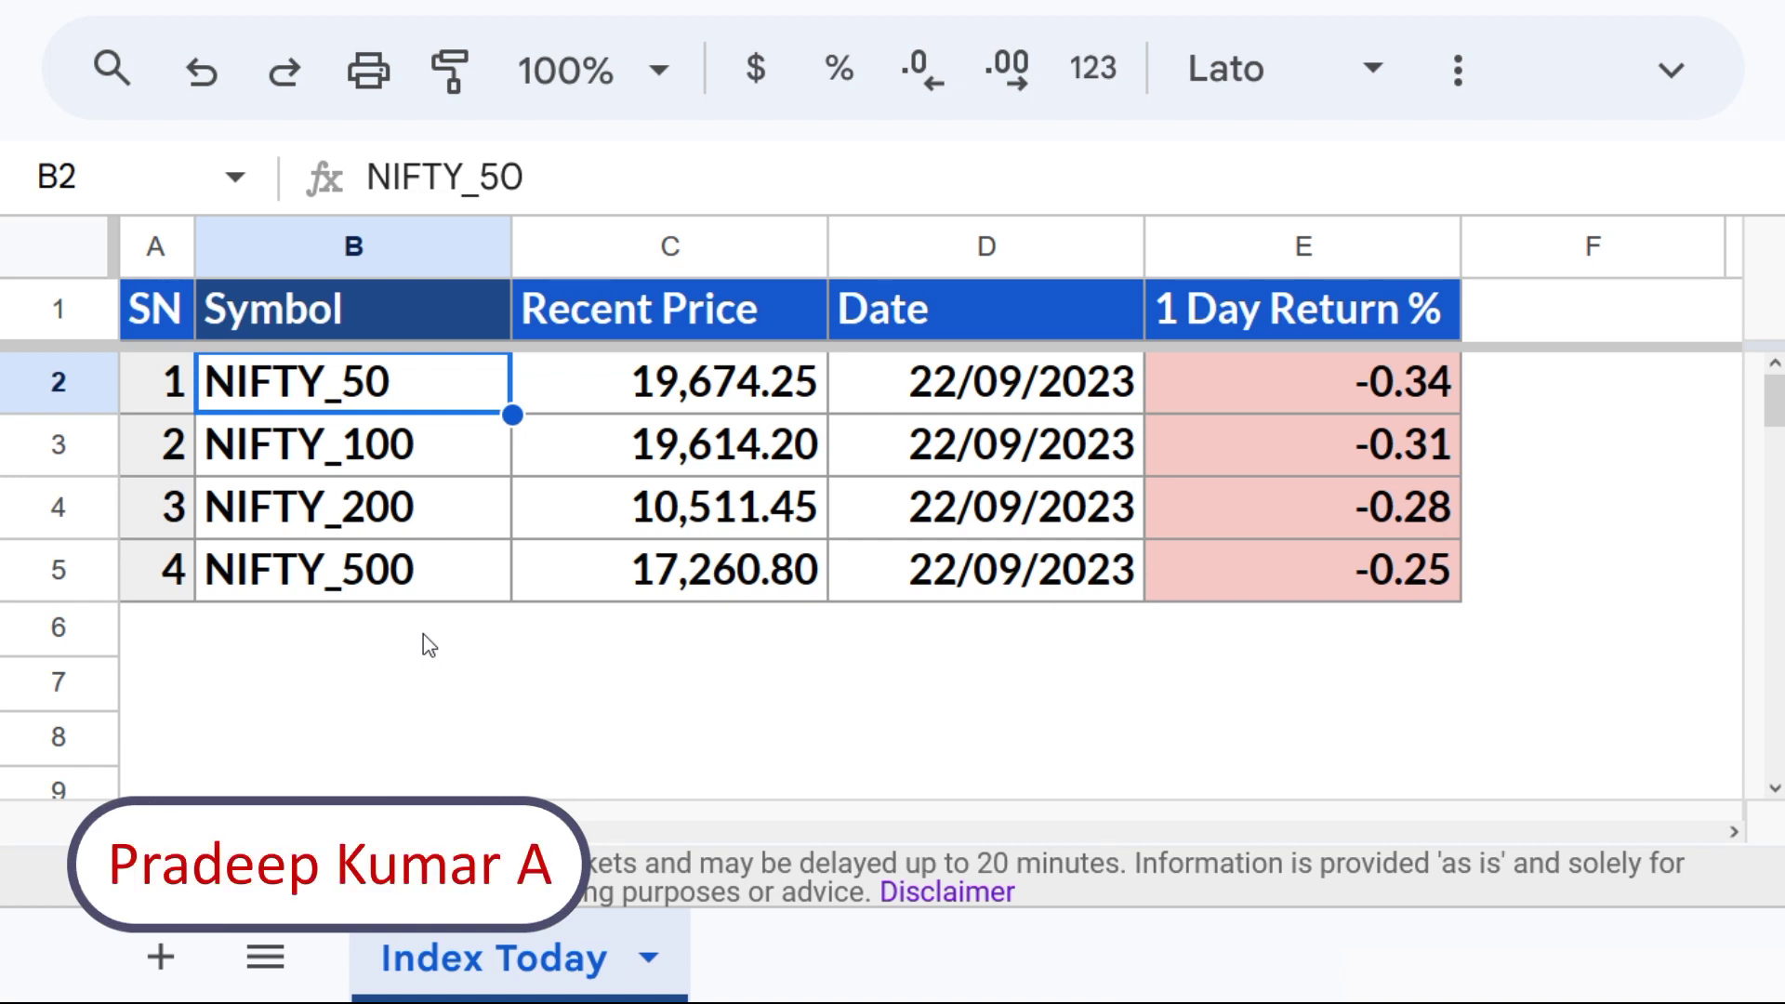
Step: Review the 1 Day Return % values (E2:E5) for the NIFTY_50 through NIFTY_500 indices
{"action": "left_click_drag", "start_coordinate": [1305, 382], "coordinate": [1358, 572]}
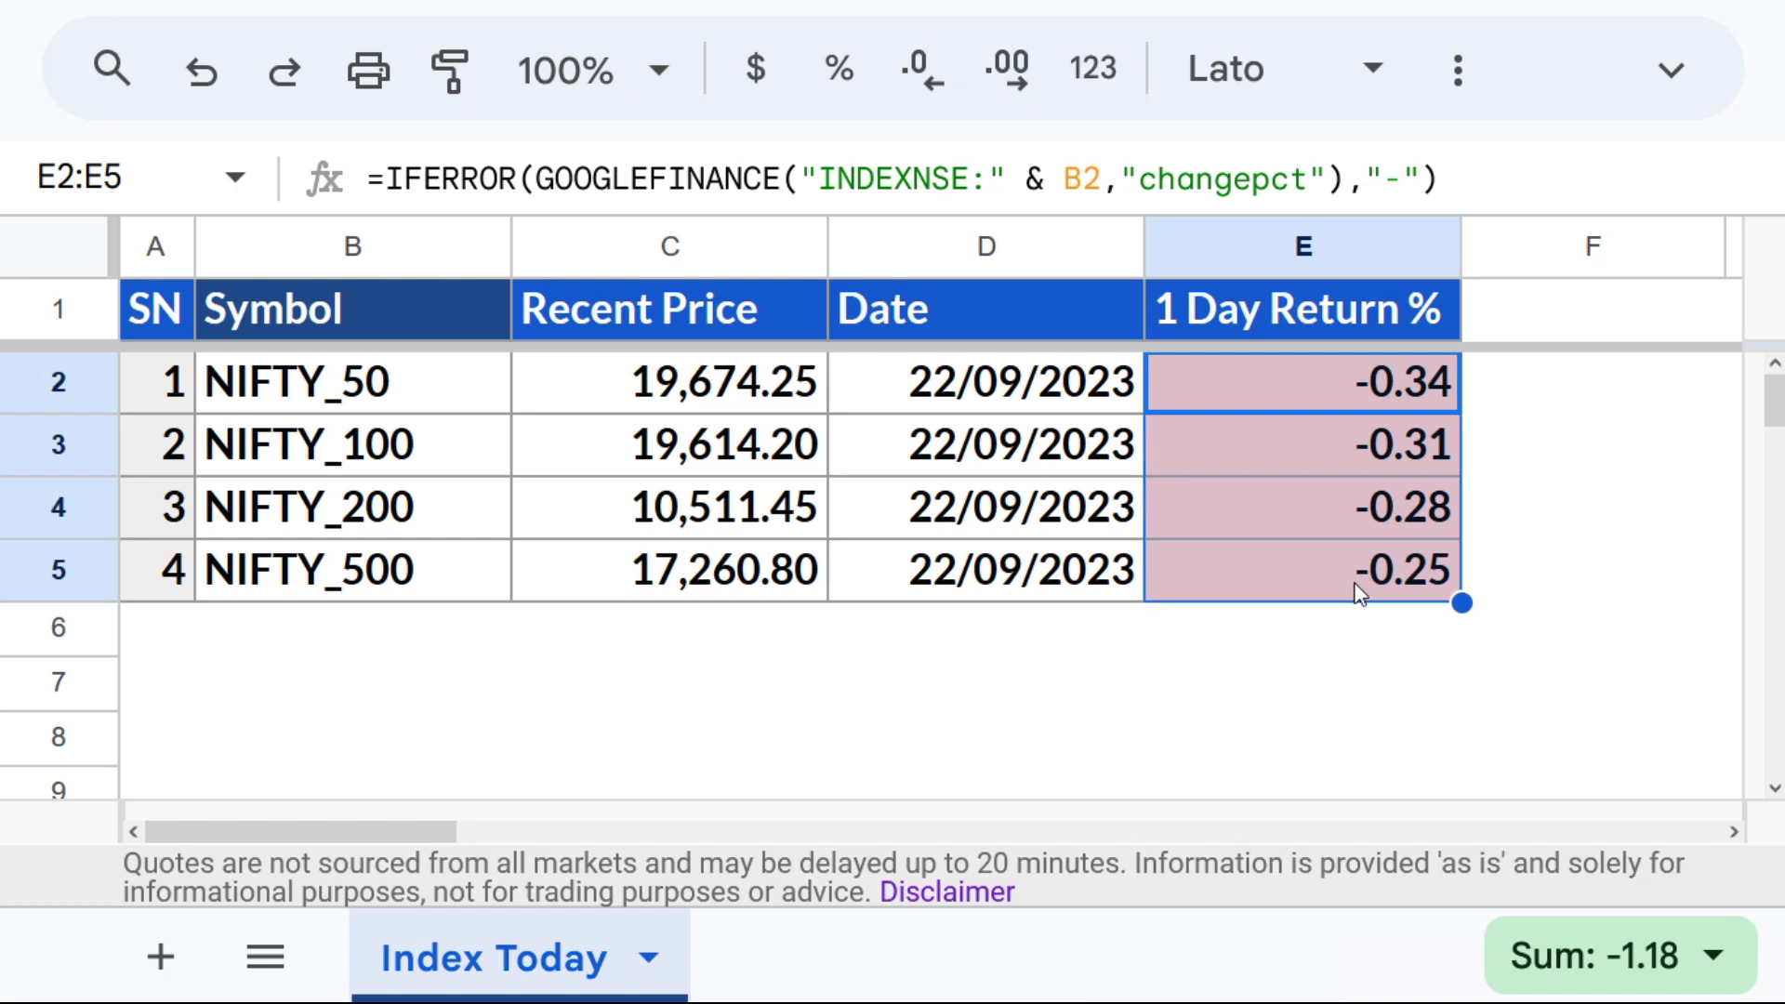
{"action": "left_click", "coordinate": [345, 392]}
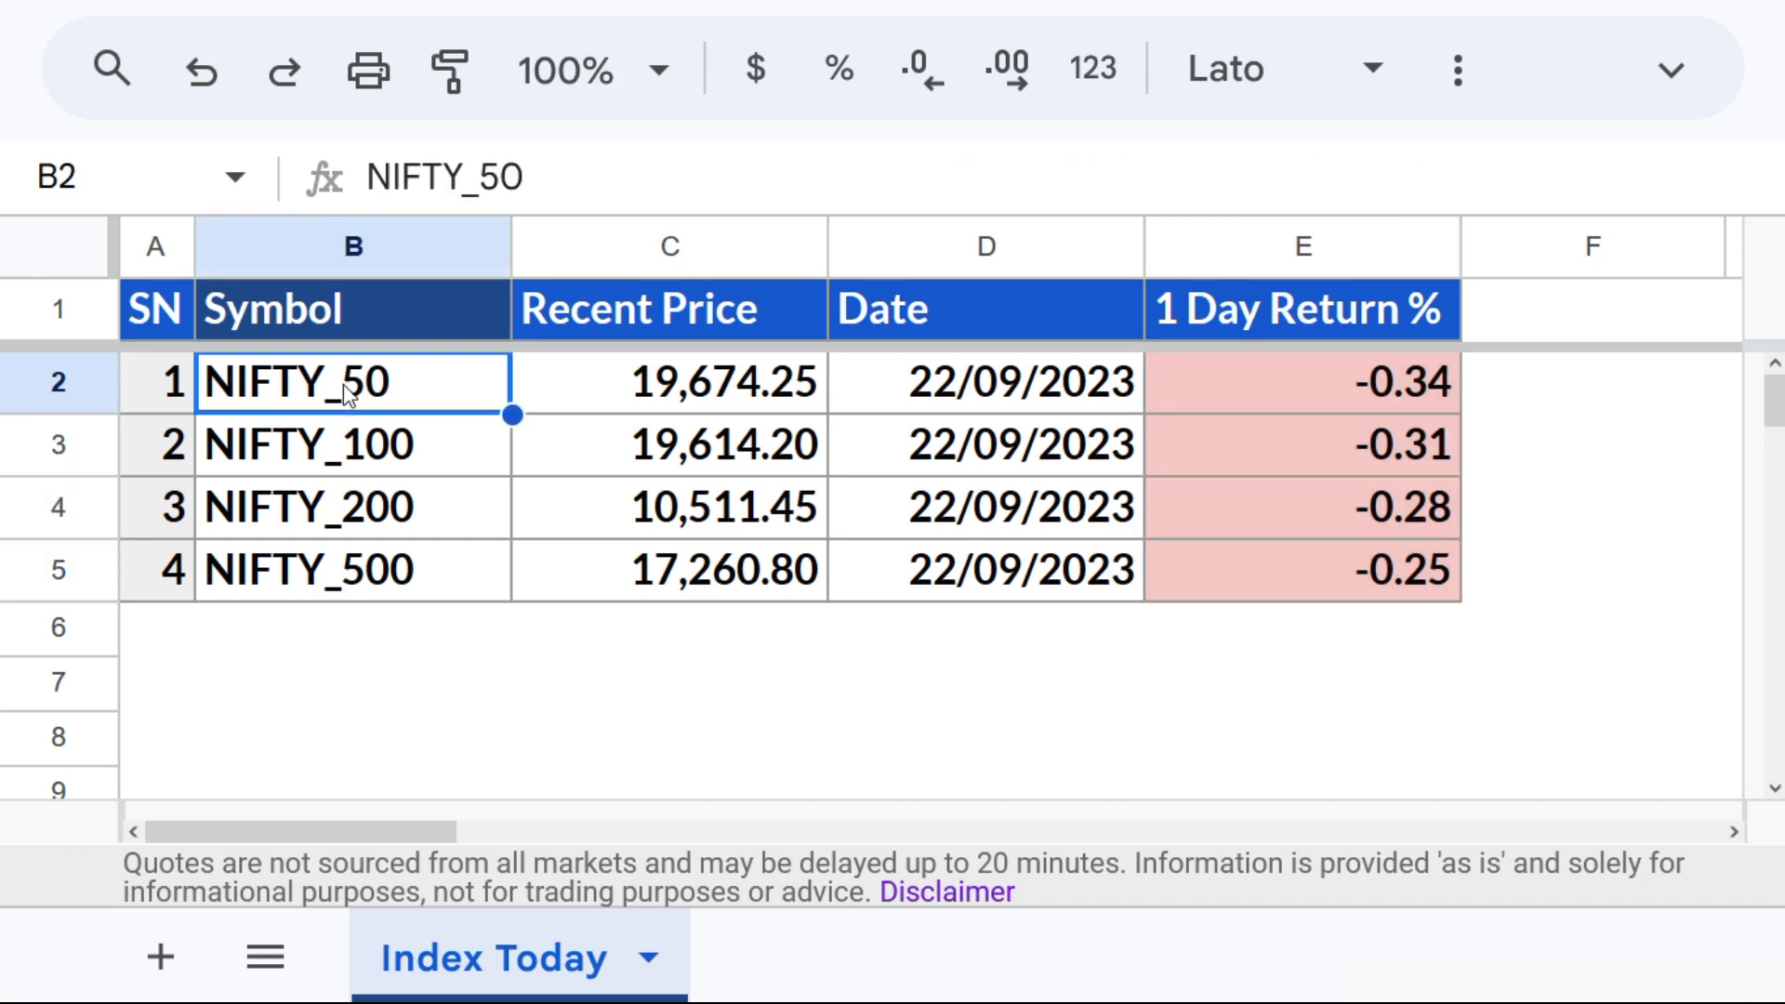
{"action": "left_click", "coordinate": [407, 455]}
{"action": "left_click", "coordinate": [417, 513]}
{"action": "left_click", "coordinate": [418, 575]}
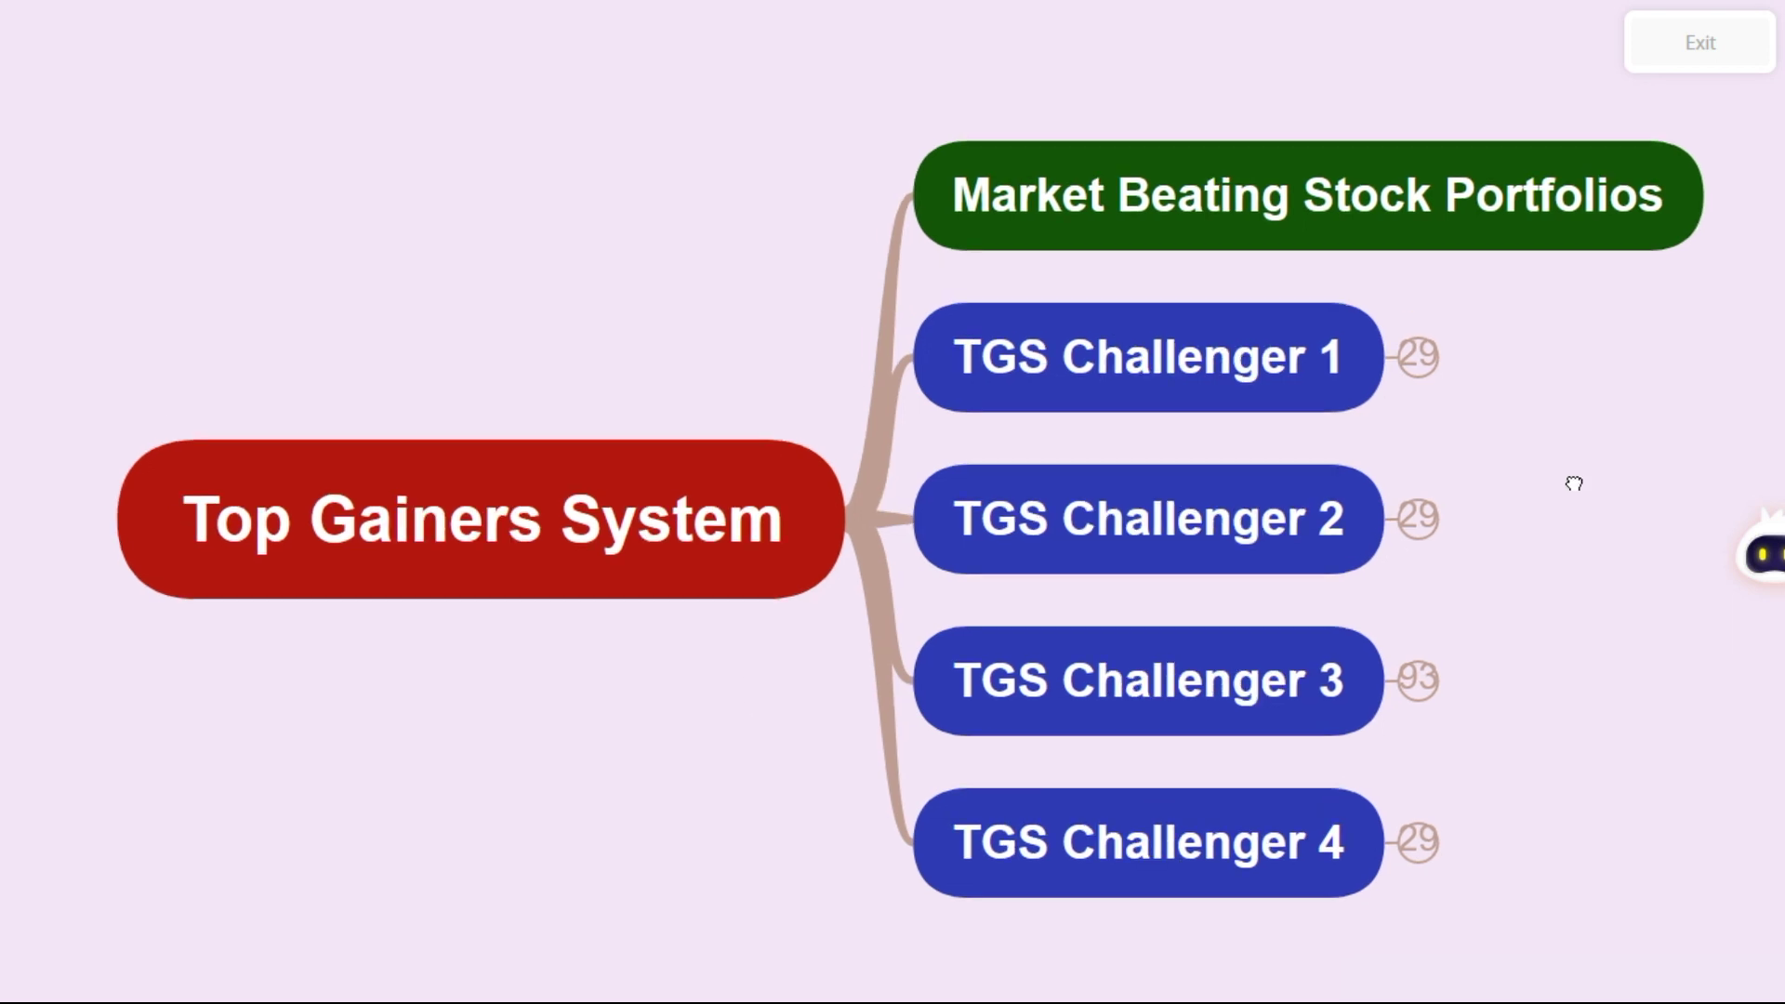
Step: Expand TGS Challenger 3's branches to show its Challenge goal and first stock pick
{"action": "left_click_drag", "start_coordinate": [1562, 570], "coordinate": [1659, 435]}
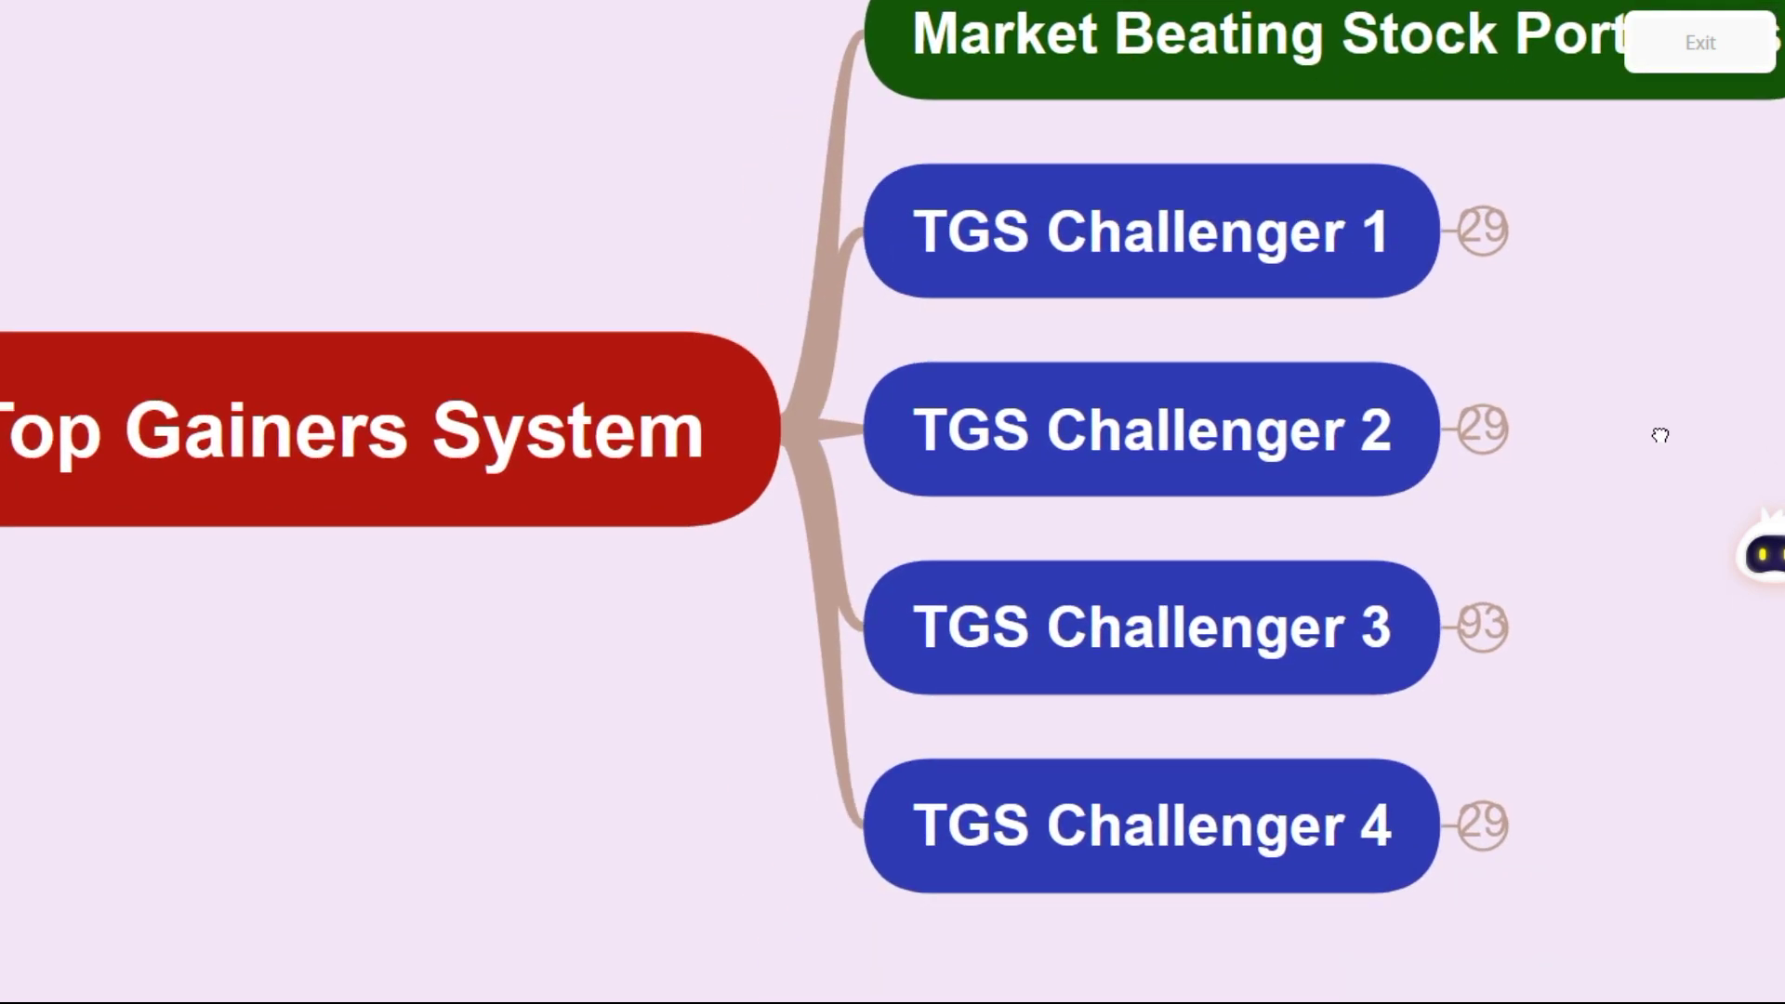
{"action": "left_click_drag", "start_coordinate": [1622, 545], "coordinate": [1223, 457]}
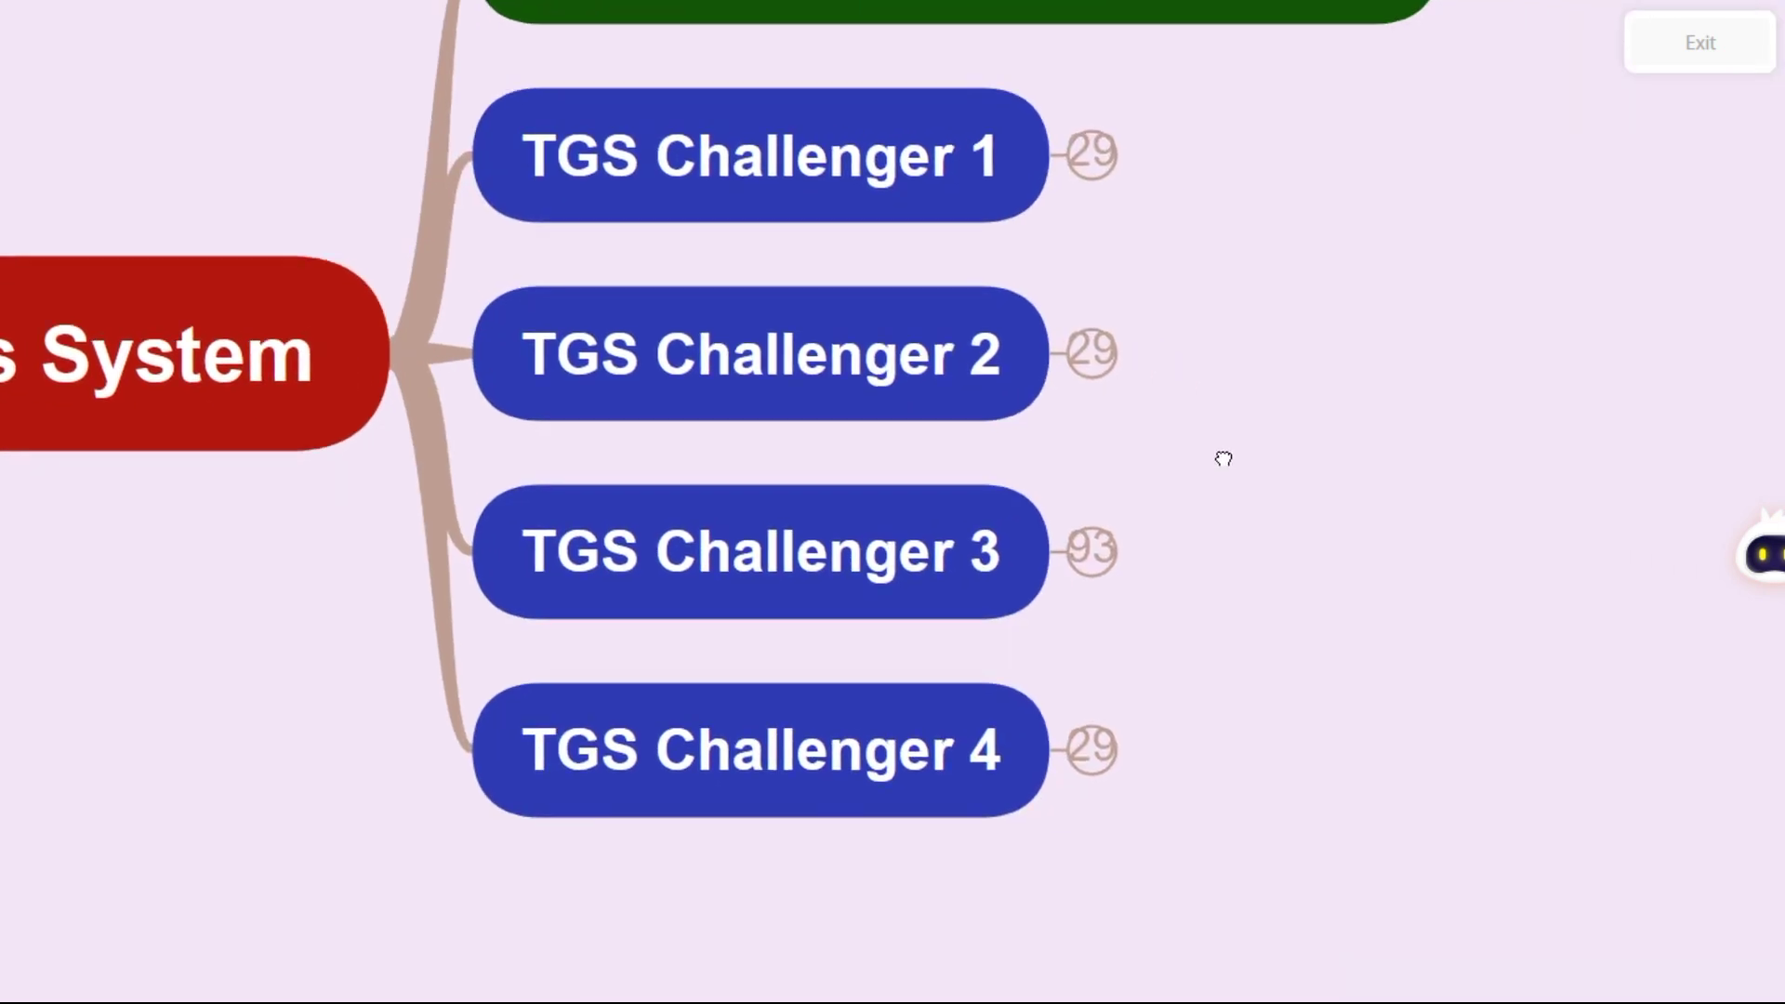
{"action": "scroll", "coordinate": [1228, 482], "scroll_direction": "up", "scroll_amount": 2}
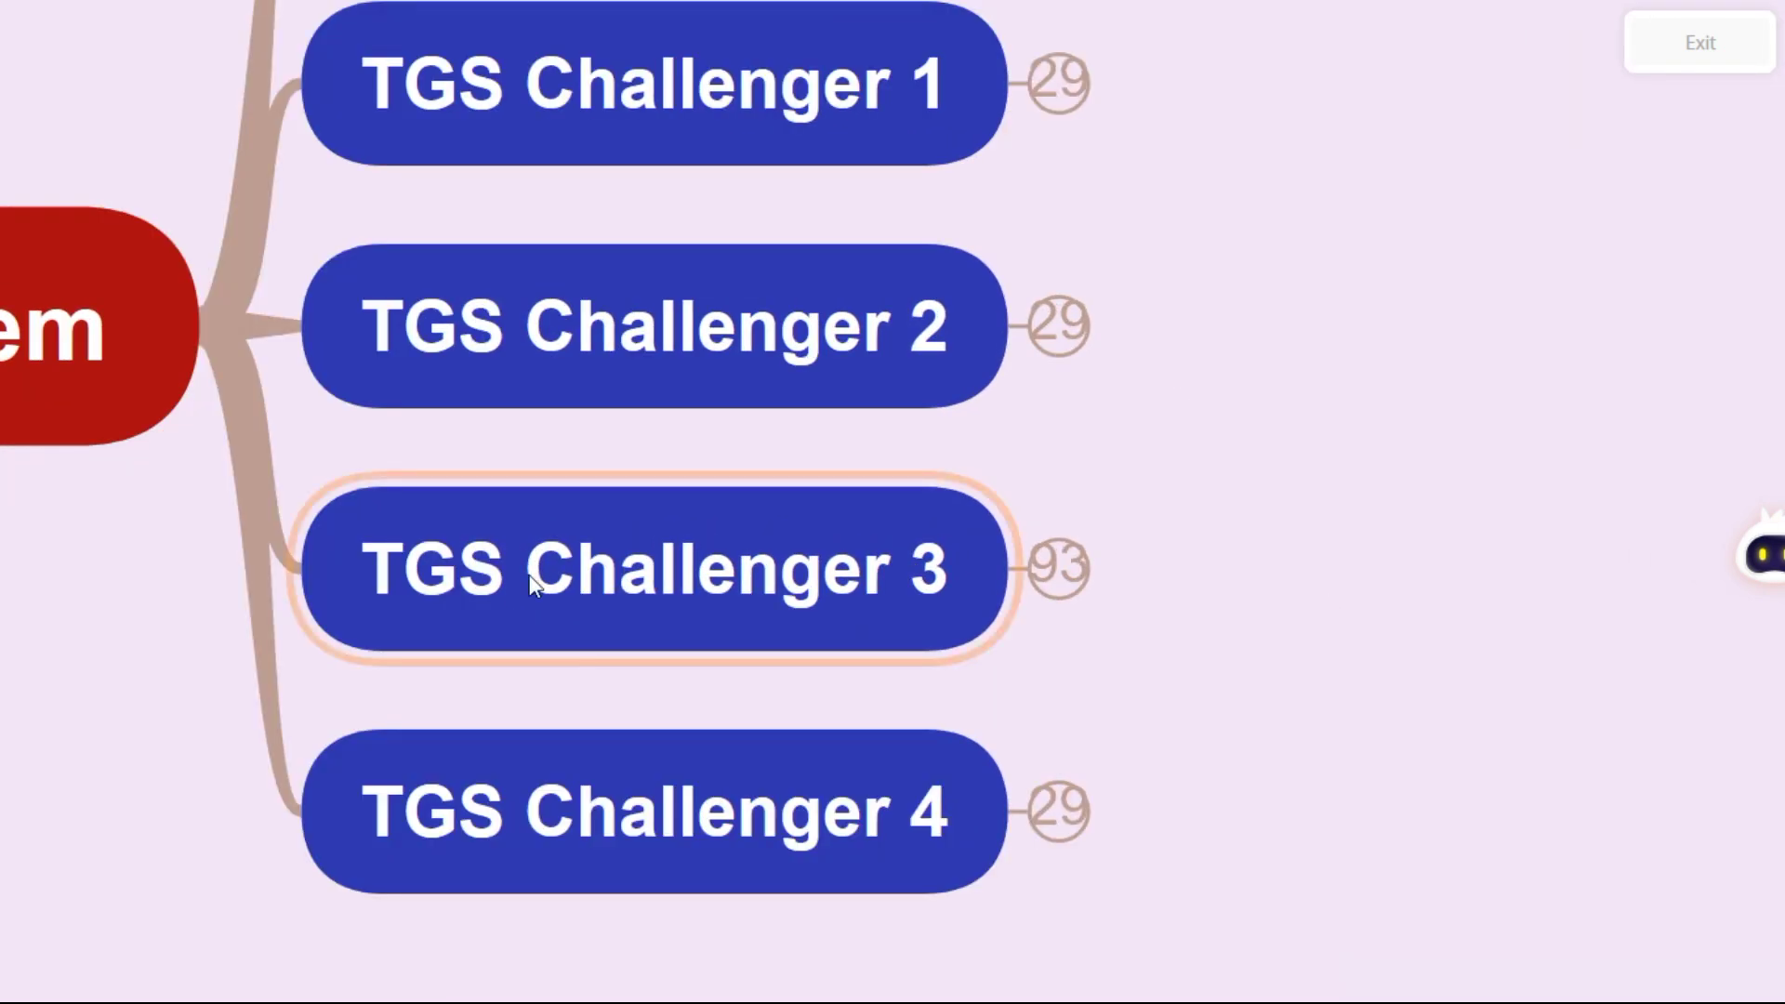
{"action": "left_click", "coordinate": [1060, 569]}
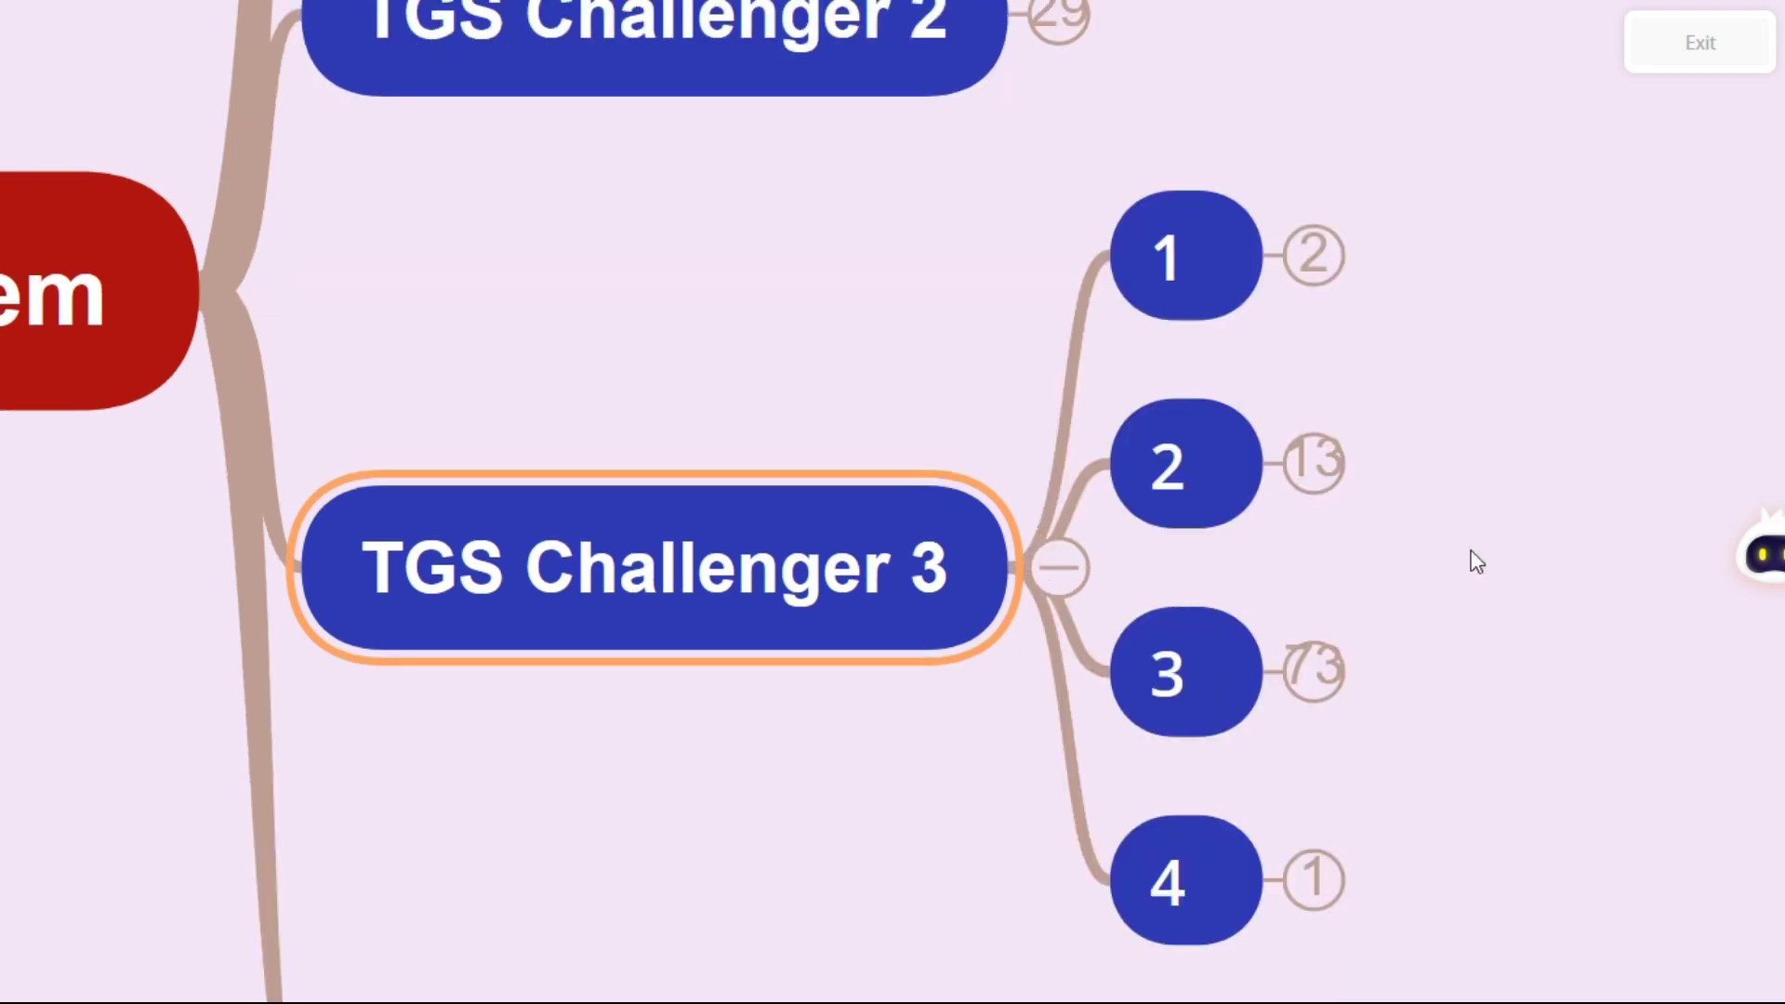
{"action": "left_click", "coordinate": [811, 265]}
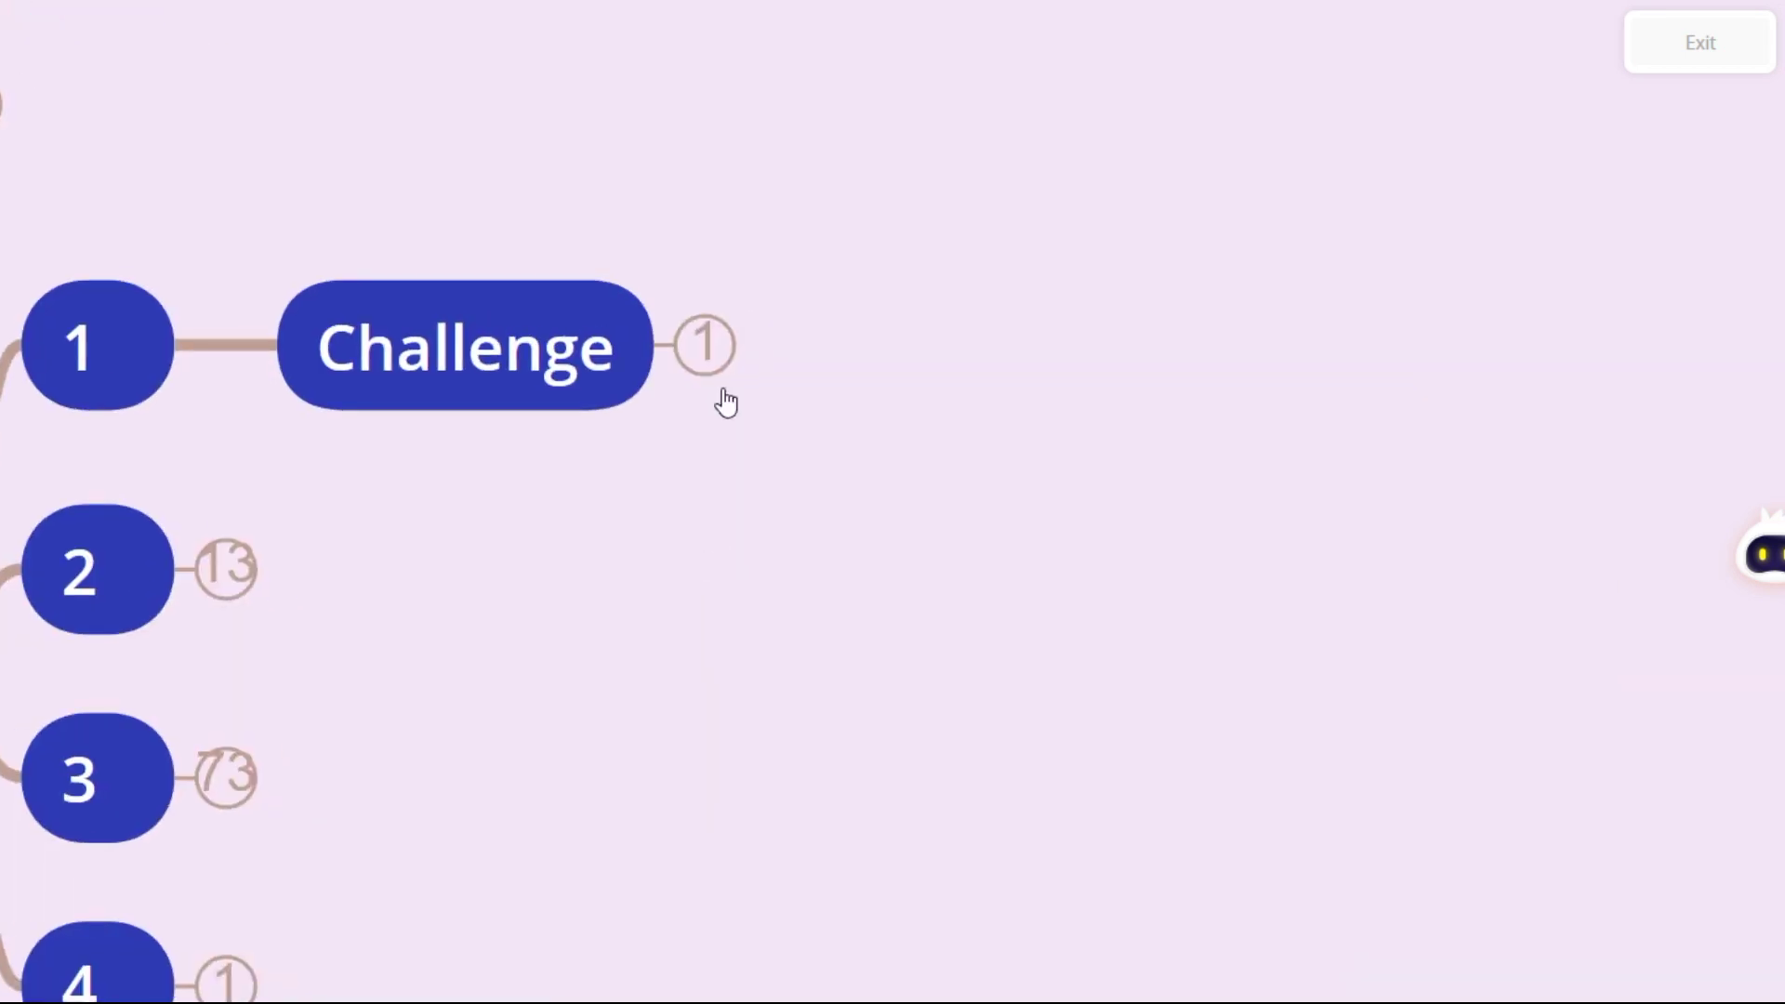
{"action": "left_click", "coordinate": [707, 346]}
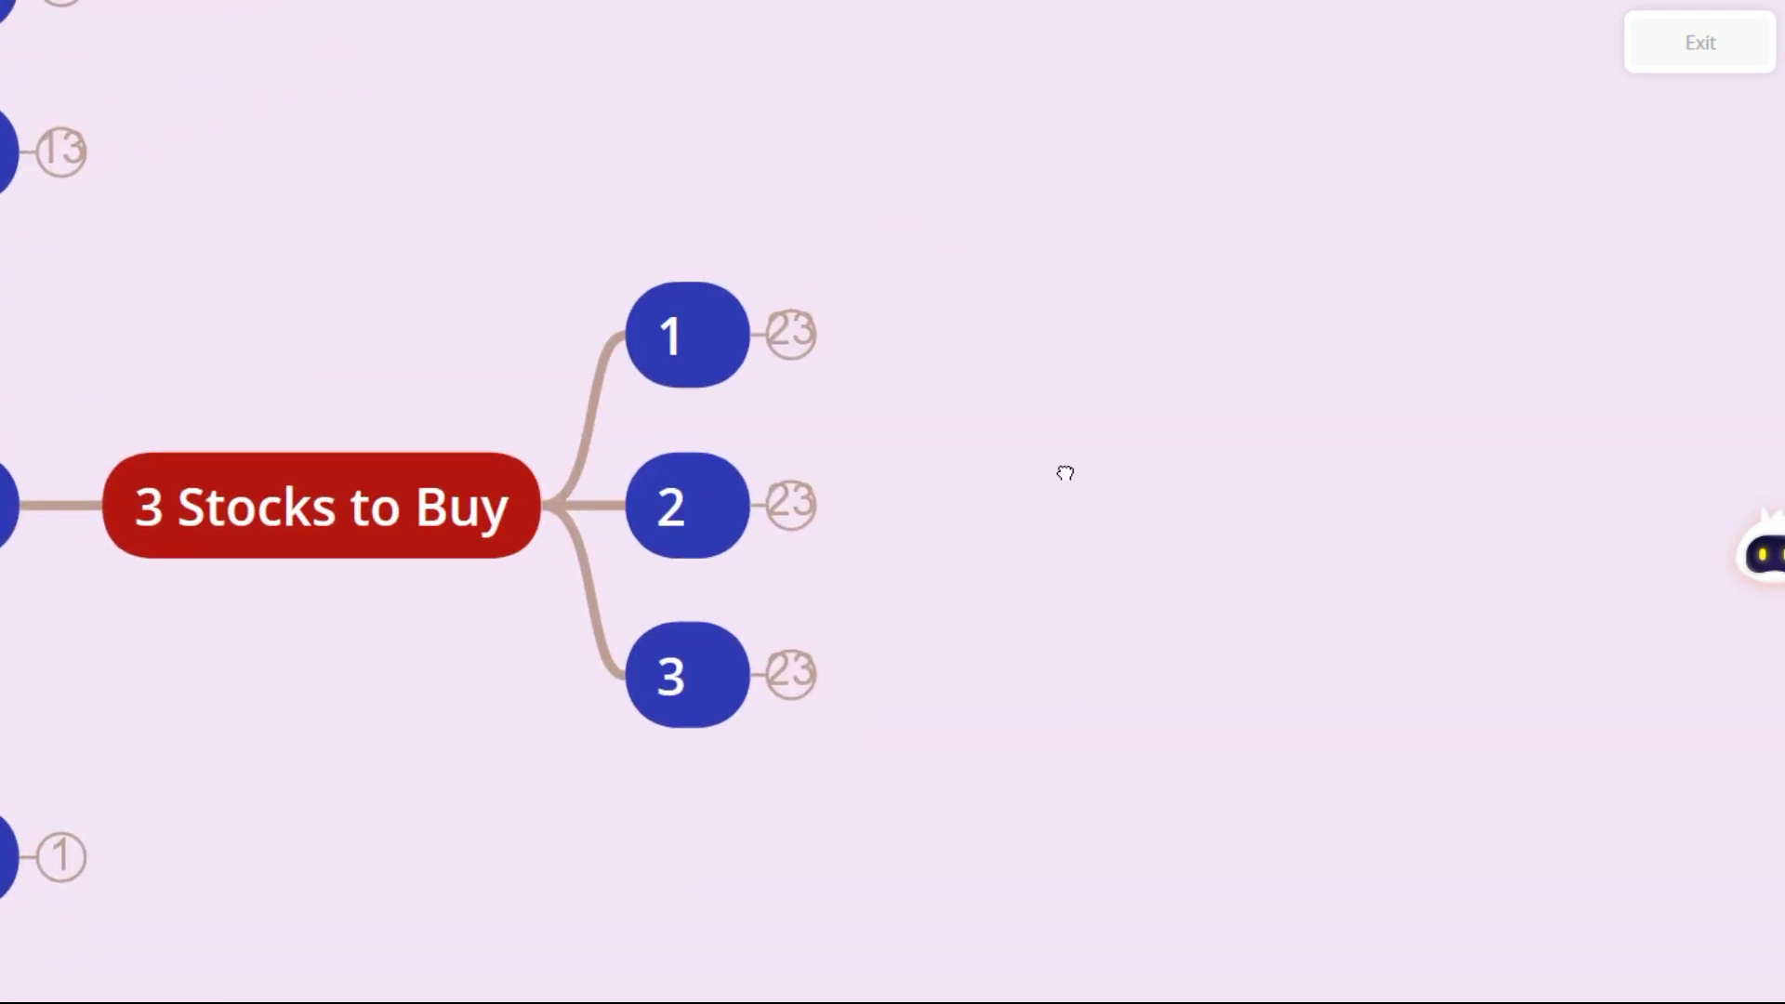
{"action": "left_click", "coordinate": [796, 337]}
{"action": "left_click_drag", "start_coordinate": [1145, 562], "coordinate": [738, 516]}
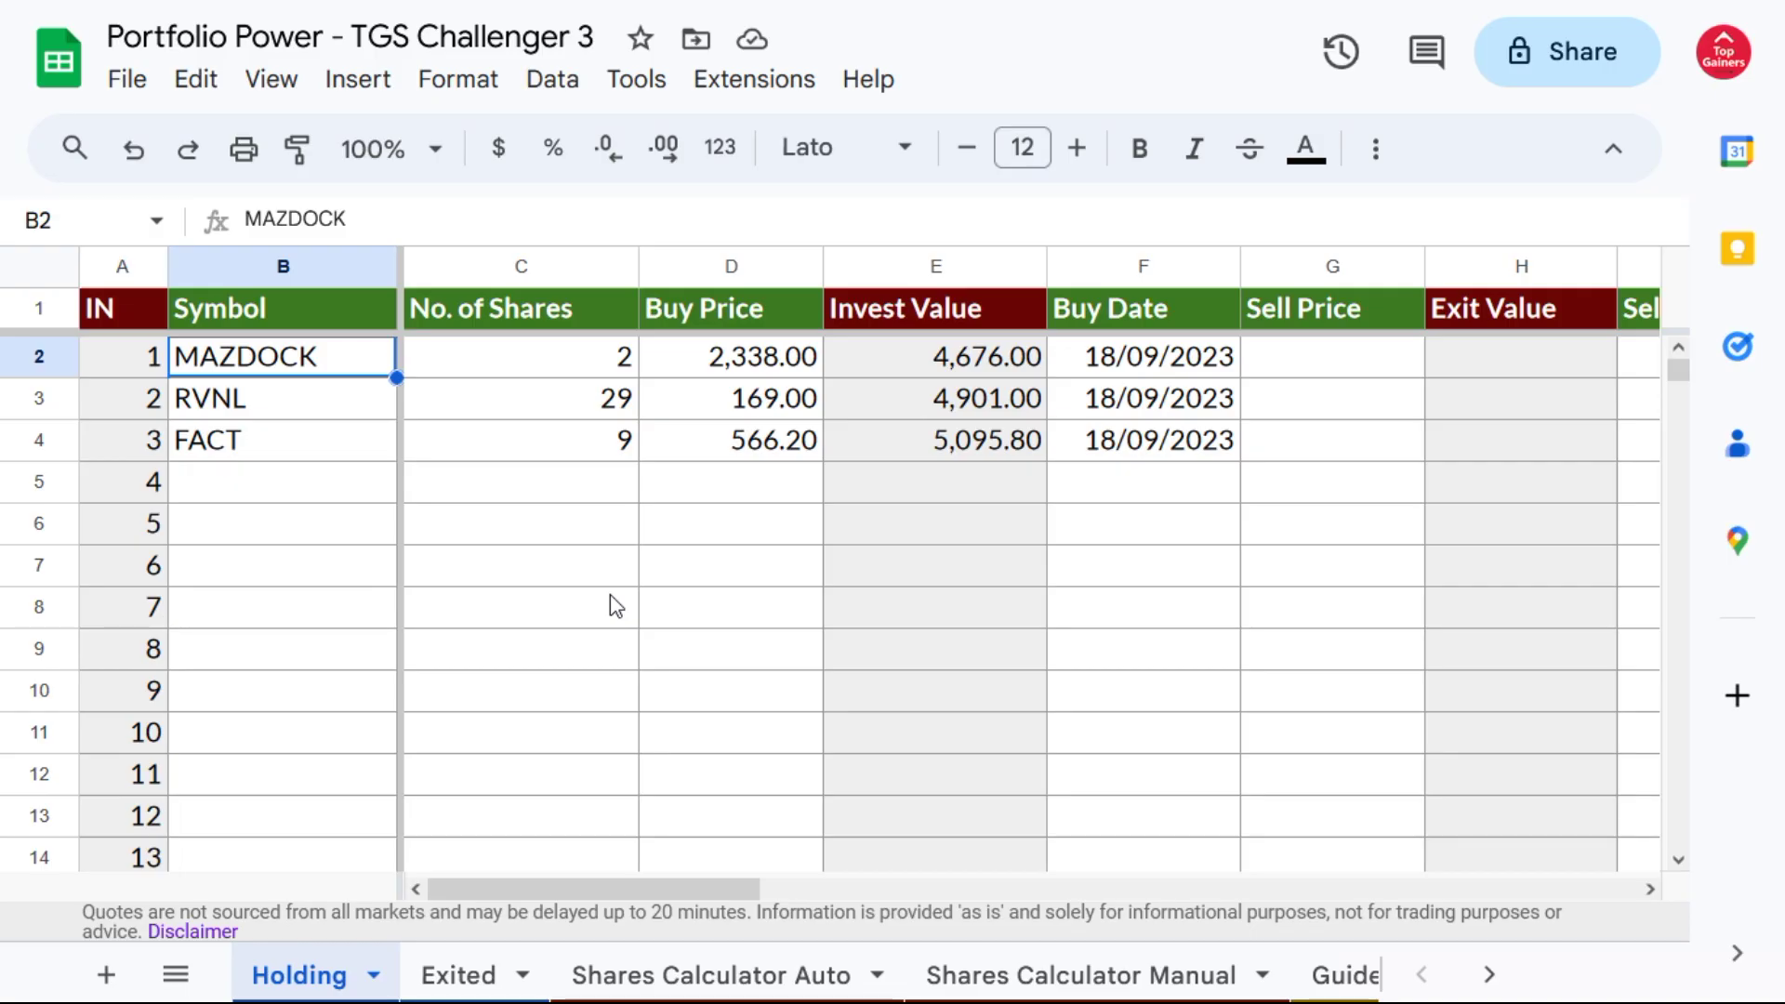
Step: Check the held symbols through FACT, plus MAZDOCK's buy date and buy price
{"action": "left_click", "coordinate": [320, 408]}
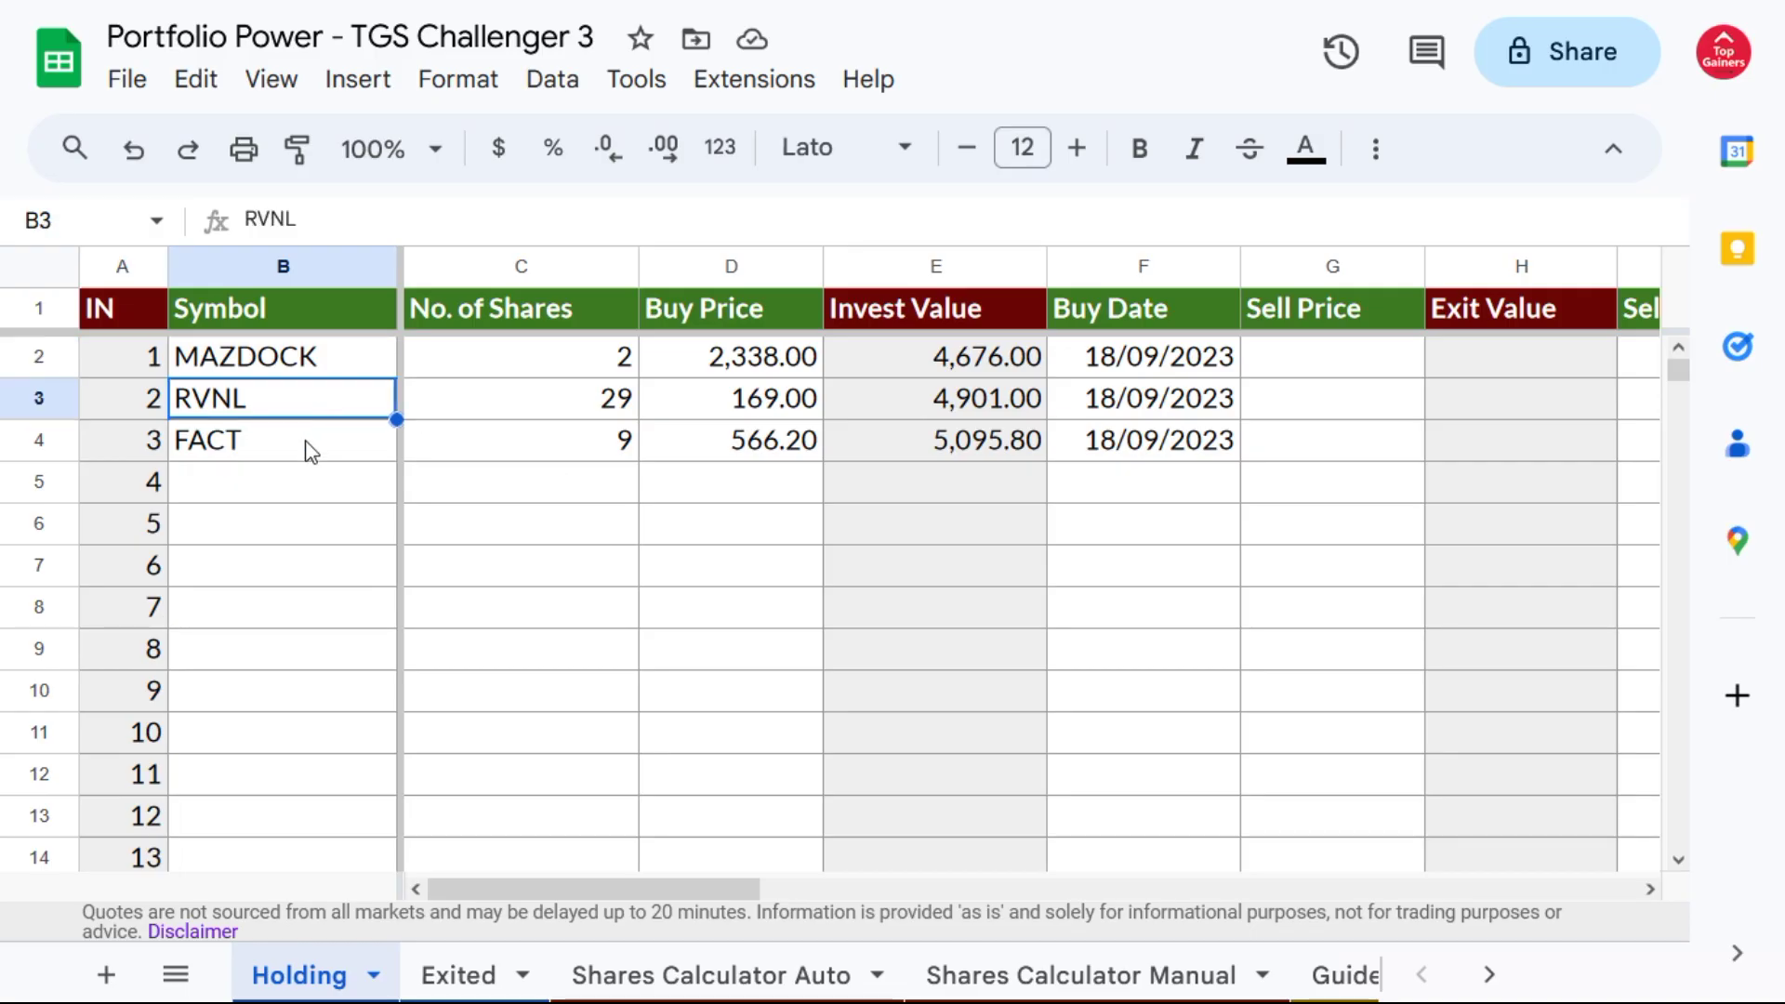
{"action": "left_click", "coordinate": [309, 446]}
{"action": "left_click", "coordinate": [1159, 368]}
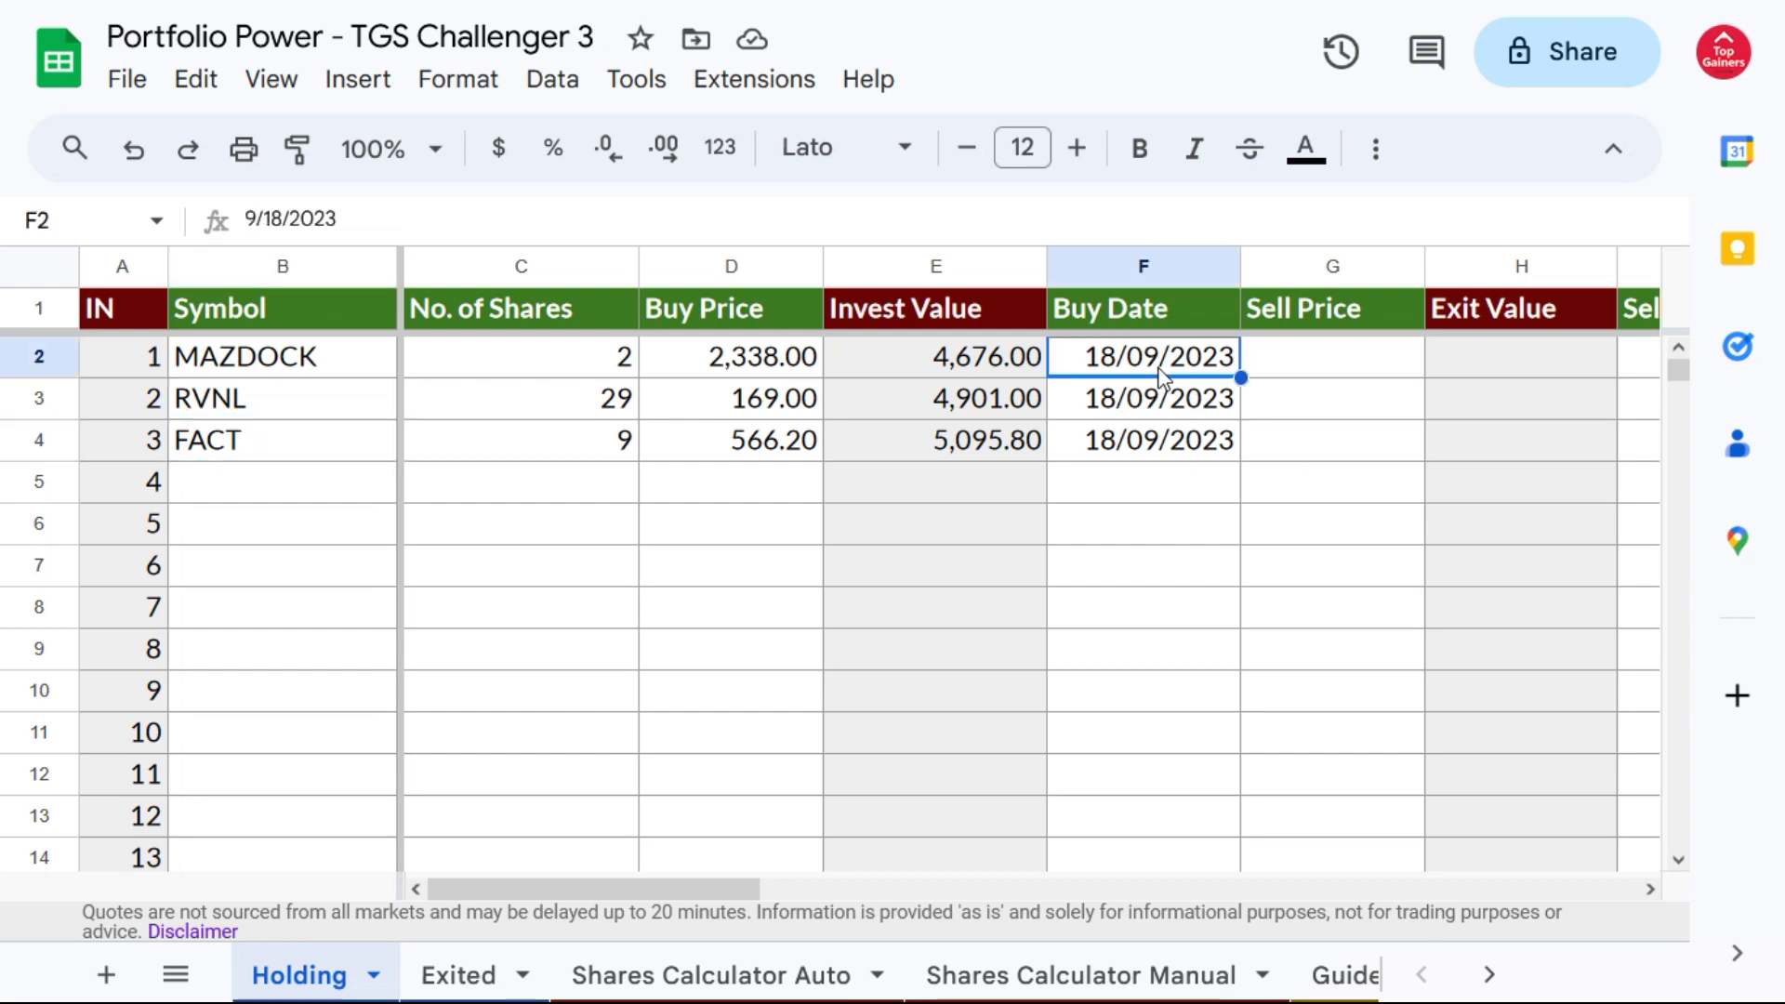
{"action": "left_click", "coordinate": [755, 380]}
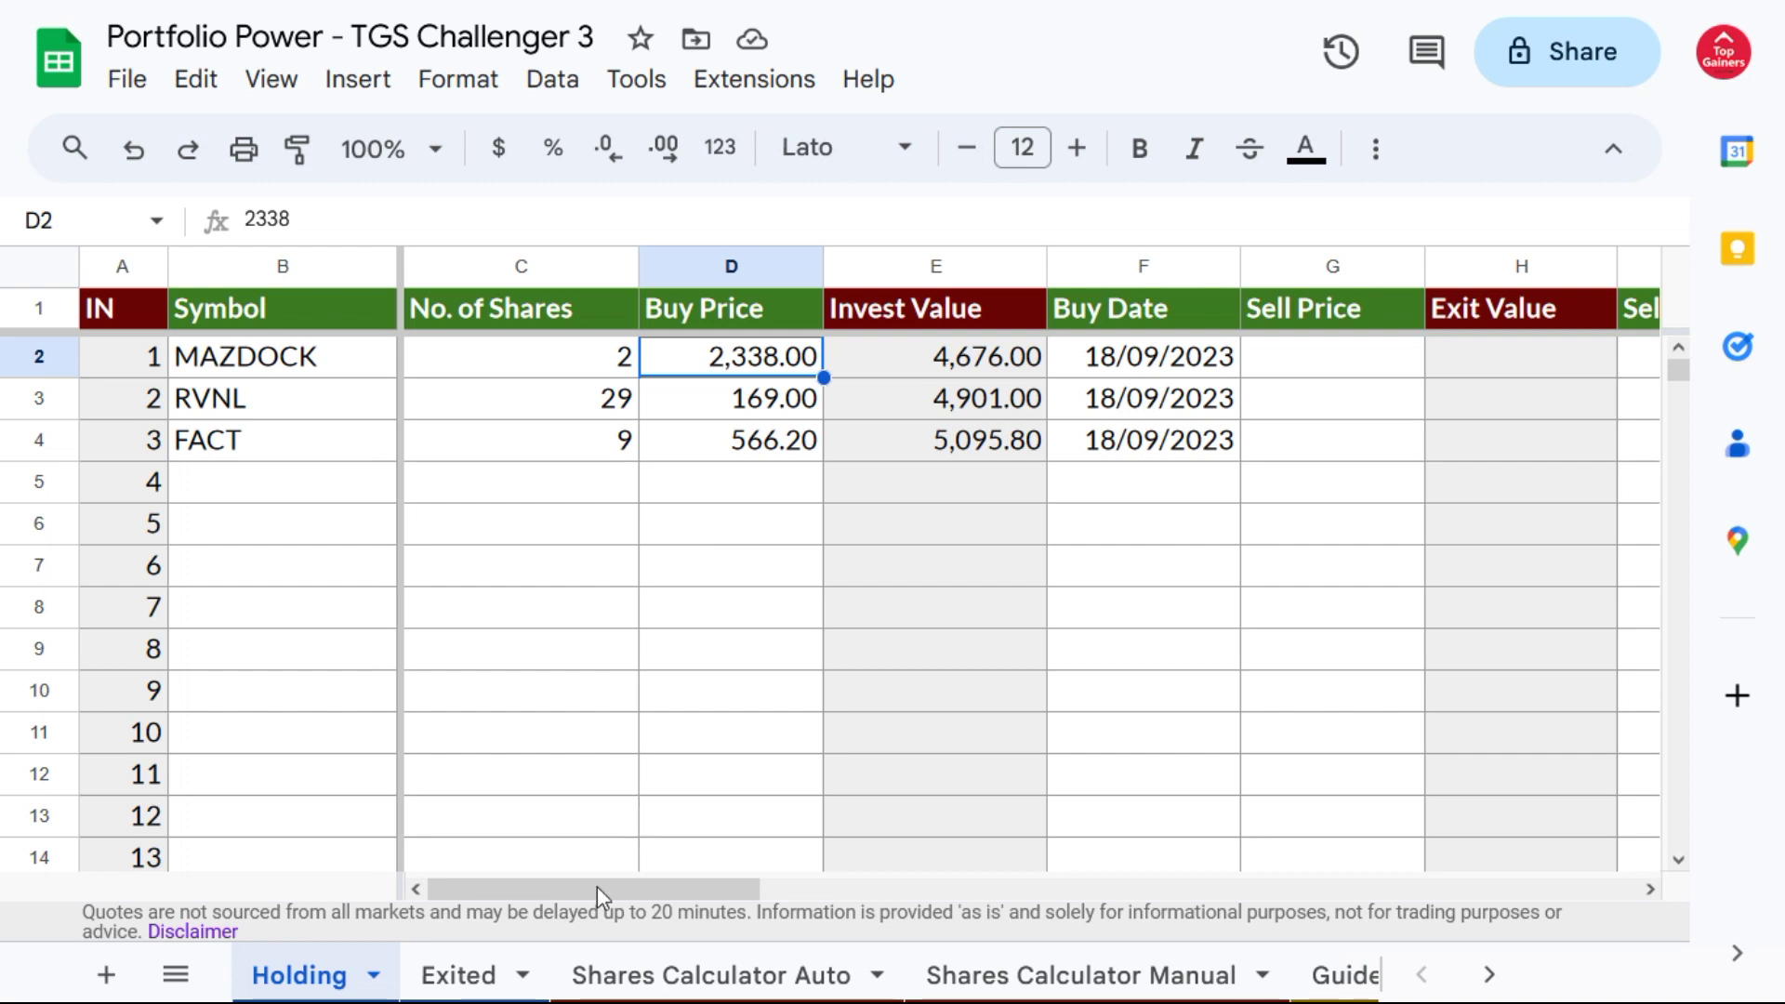
{"action": "left_click_drag", "start_coordinate": [604, 898], "coordinate": [1378, 950]}
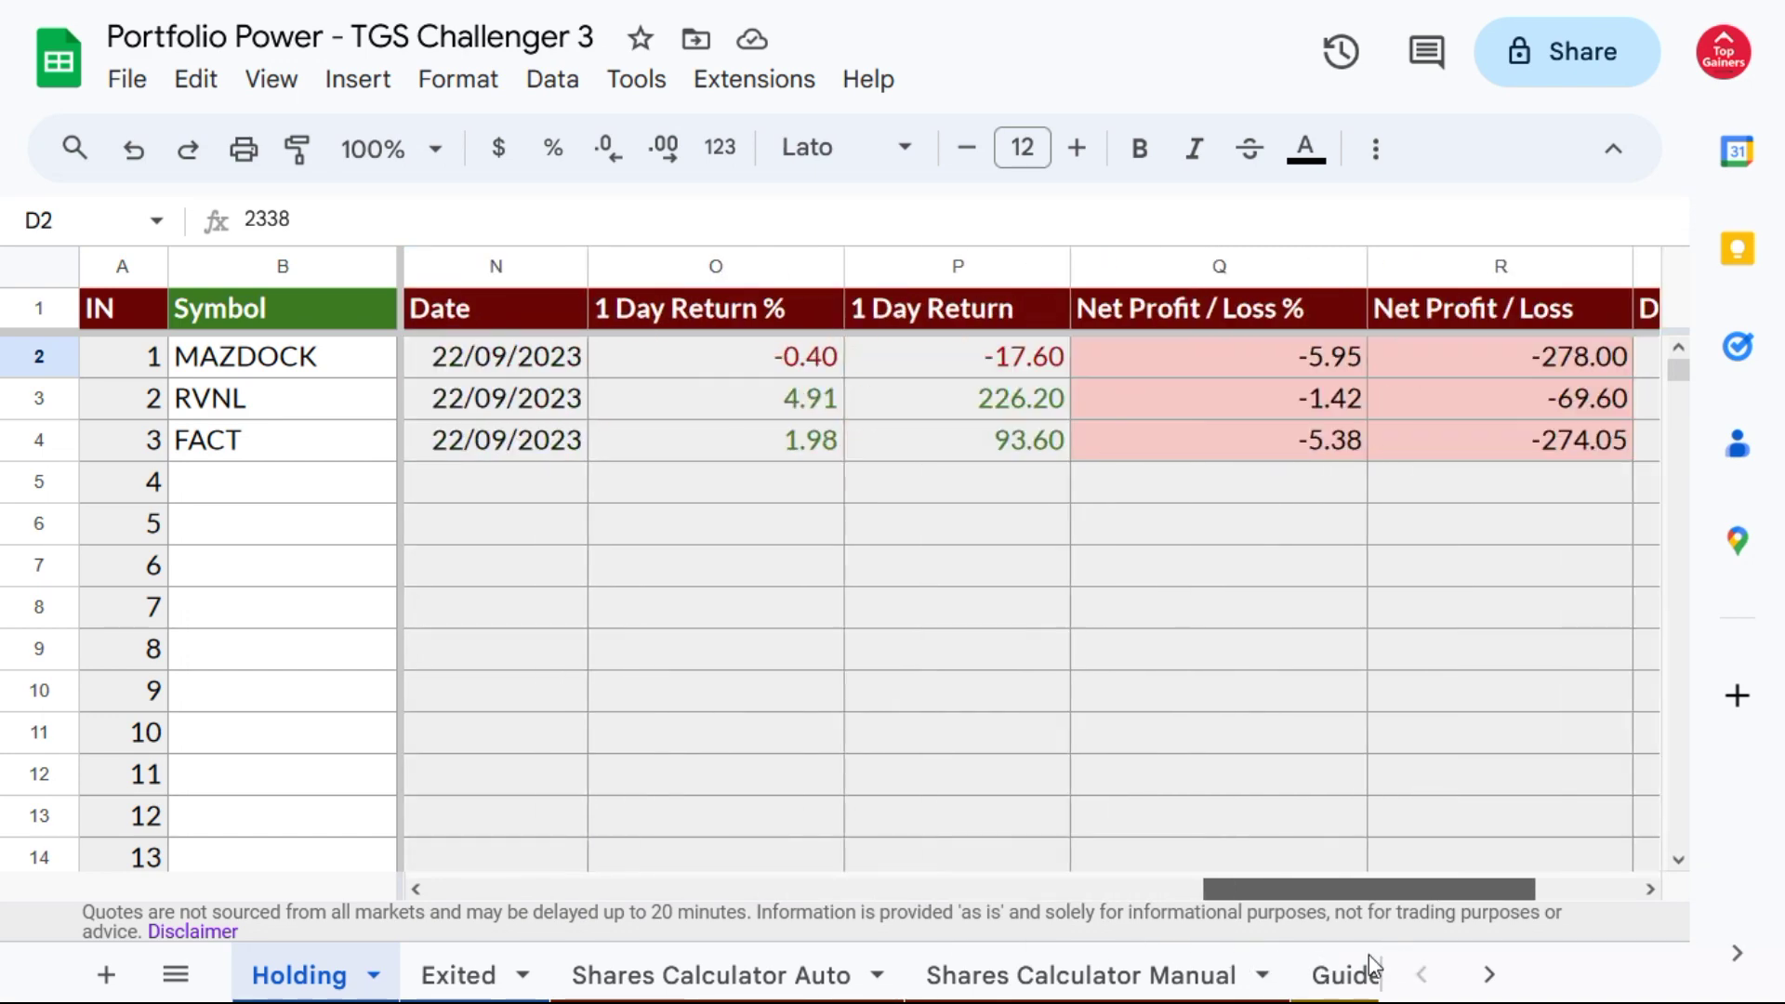
{"action": "left_click_drag", "start_coordinate": [1378, 949], "coordinate": [1368, 954]}
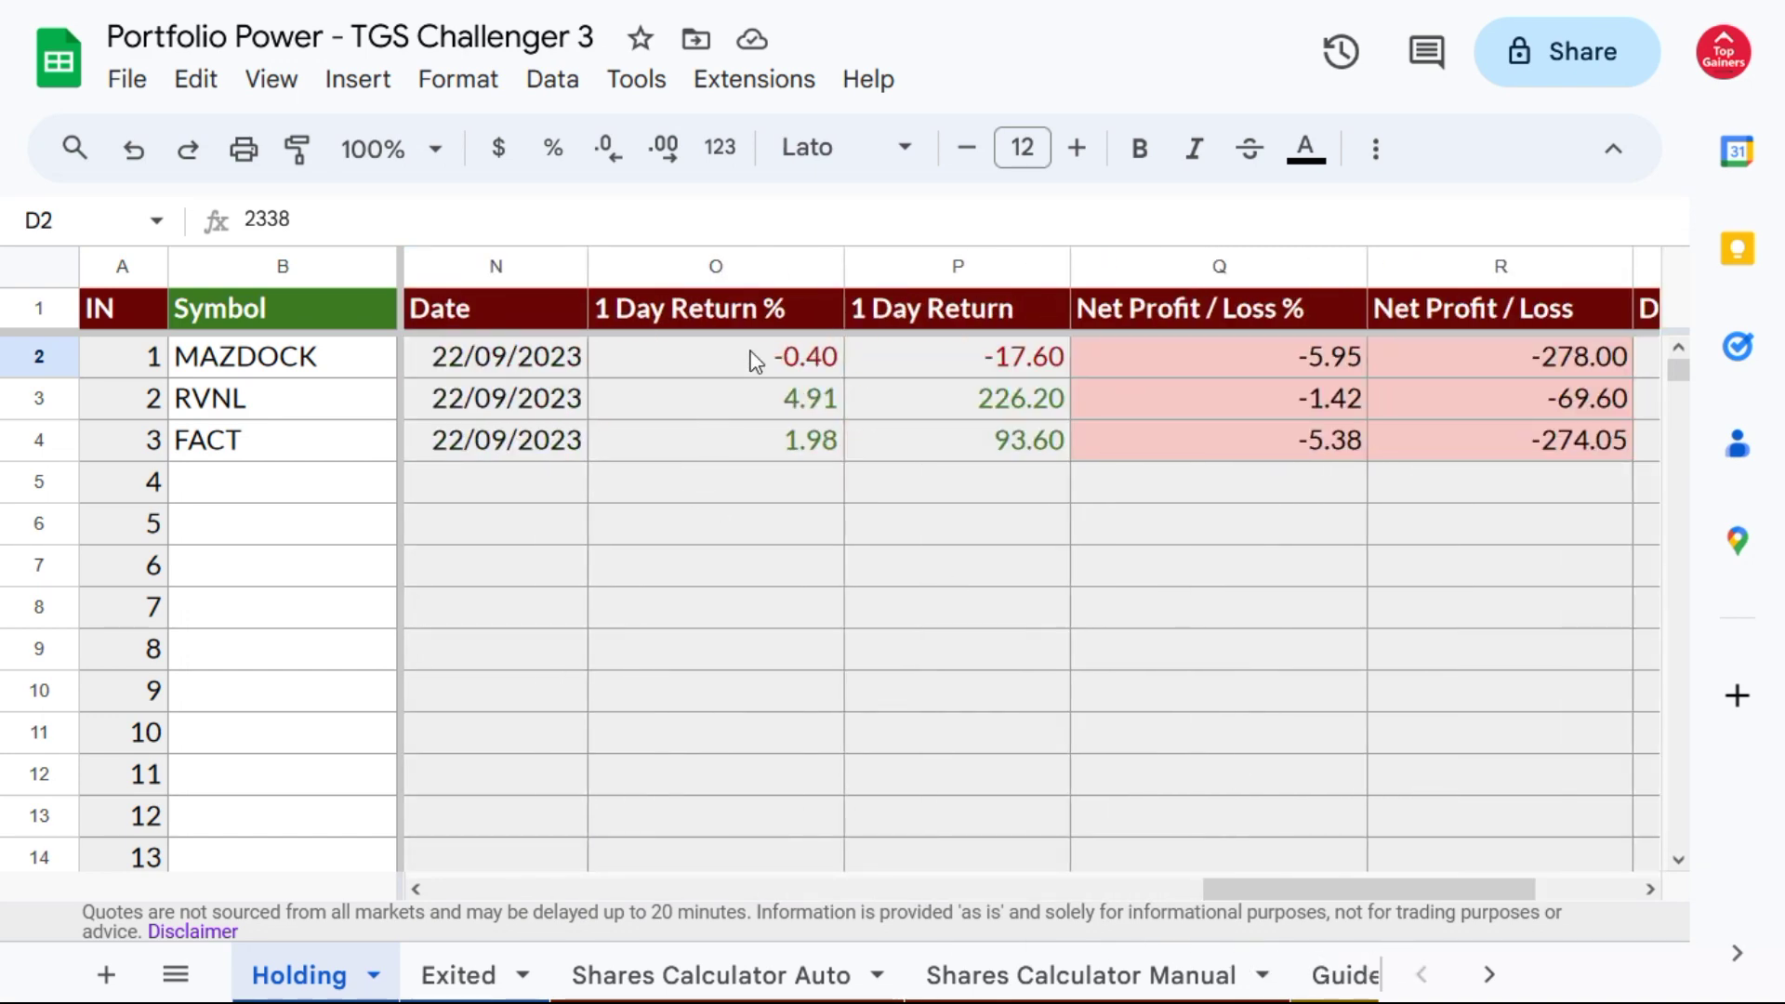
Step: Select the 1 Day Return % (O2:O4) and Net Profit / Loss % (Q2:Q4) values, and MAZDOCK's days held
{"action": "left_click_drag", "start_coordinate": [754, 361], "coordinate": [737, 431]}
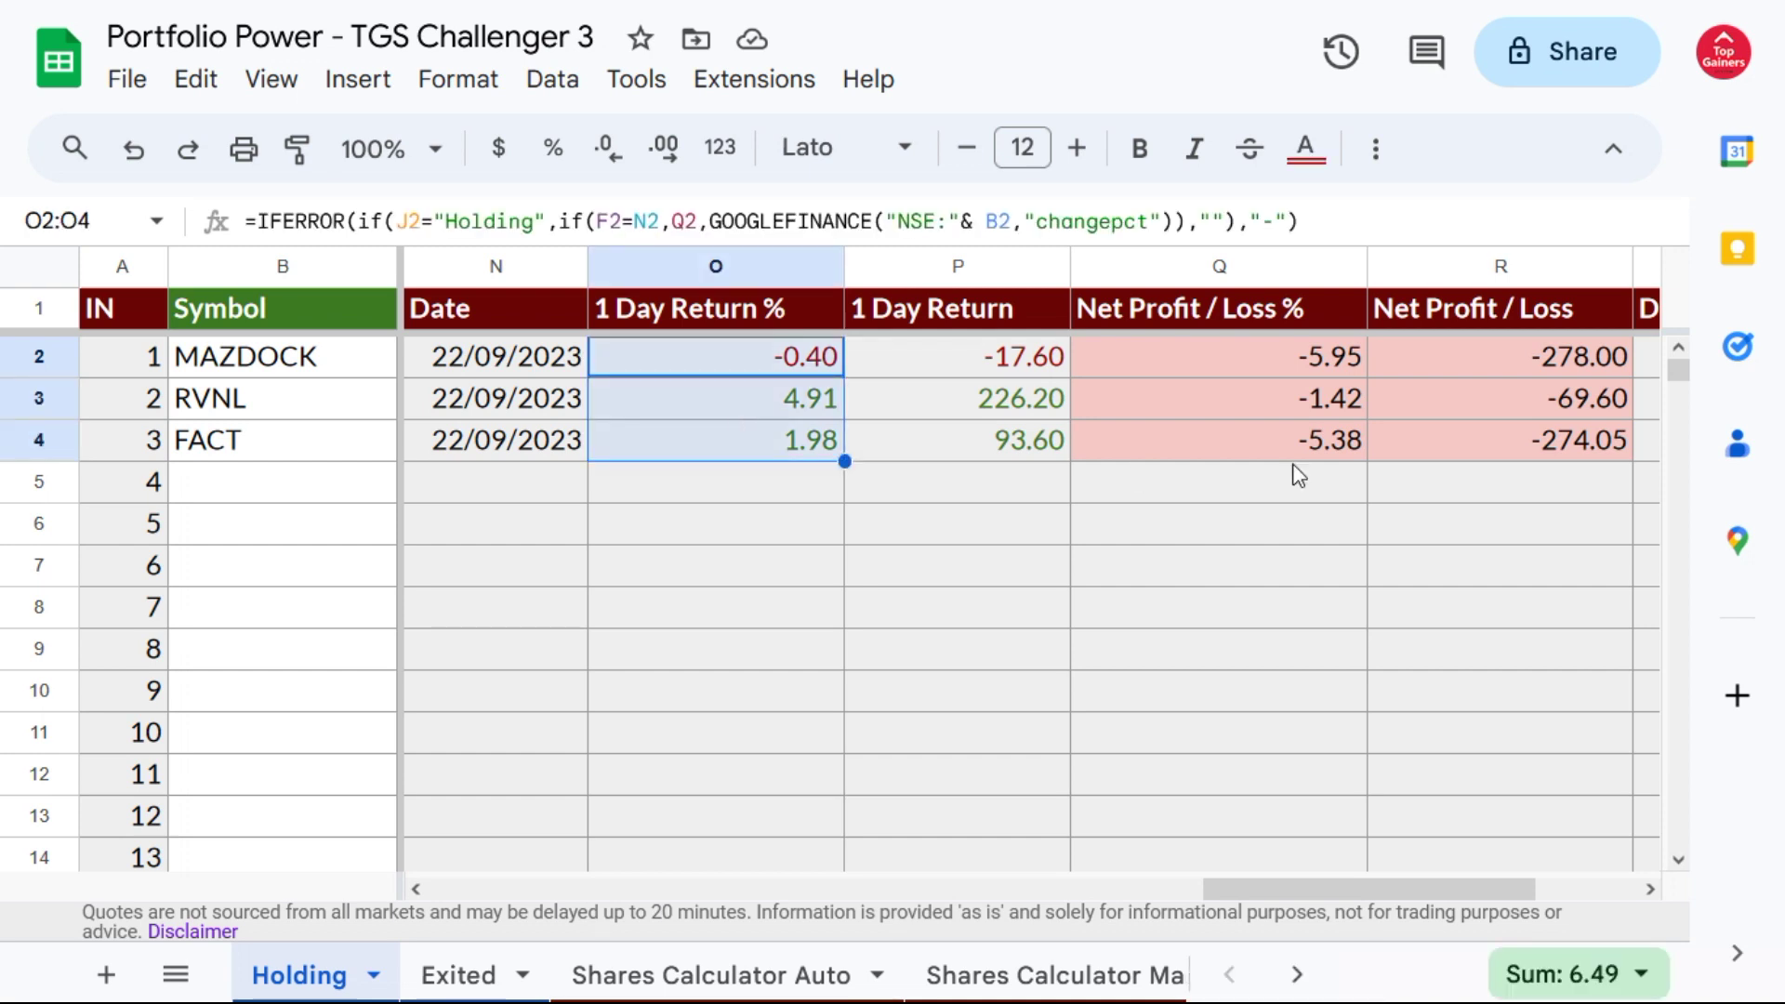
{"action": "left_click_drag", "start_coordinate": [1250, 352], "coordinate": [1254, 444]}
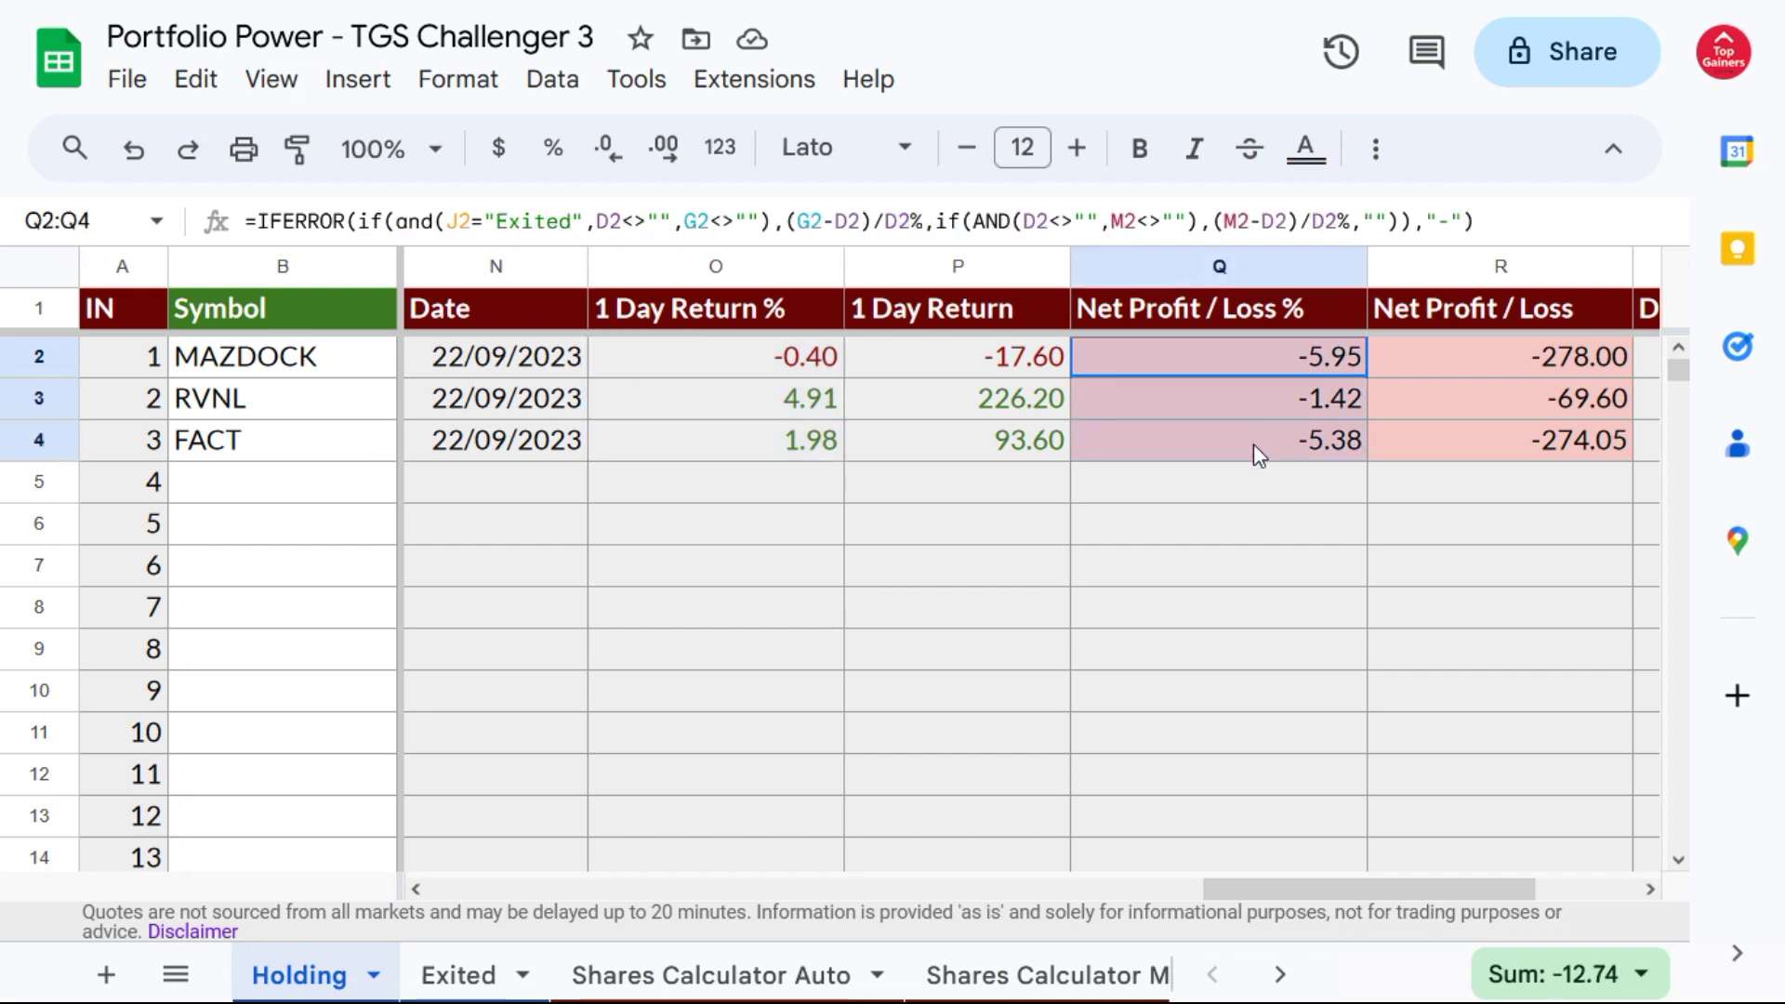
{"action": "left_click_drag", "start_coordinate": [1259, 889], "coordinate": [1334, 907]}
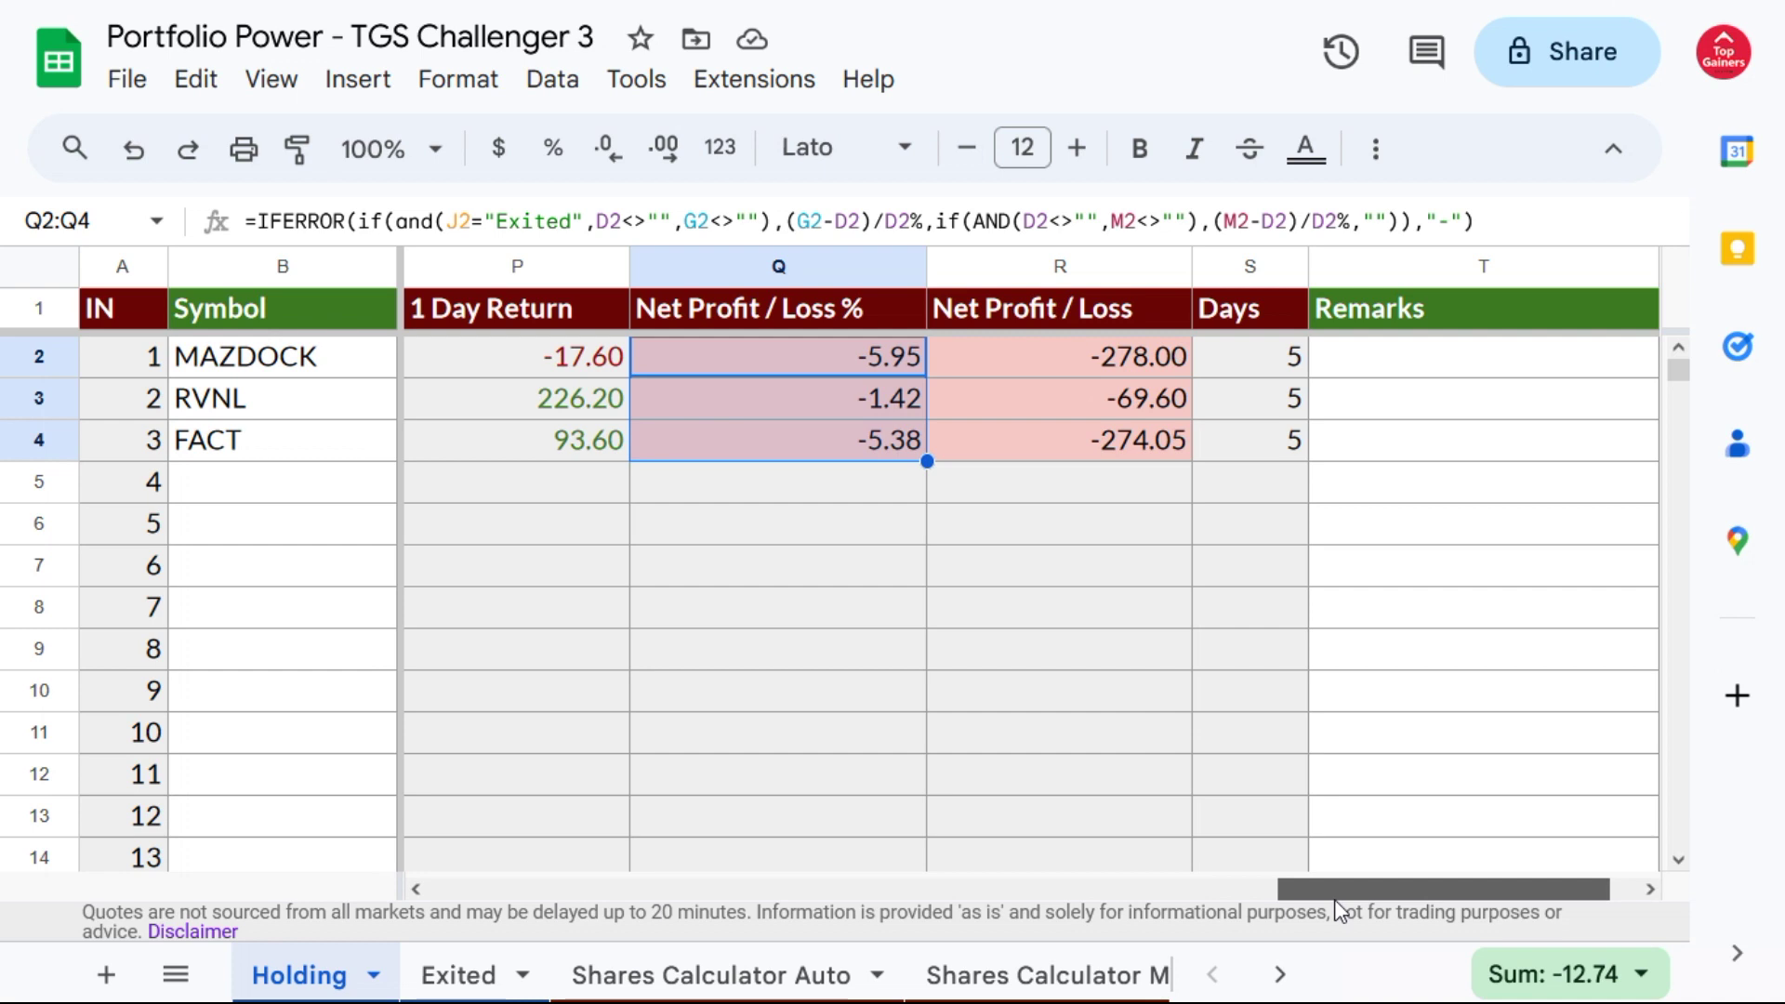
{"action": "left_click", "coordinate": [1257, 350]}
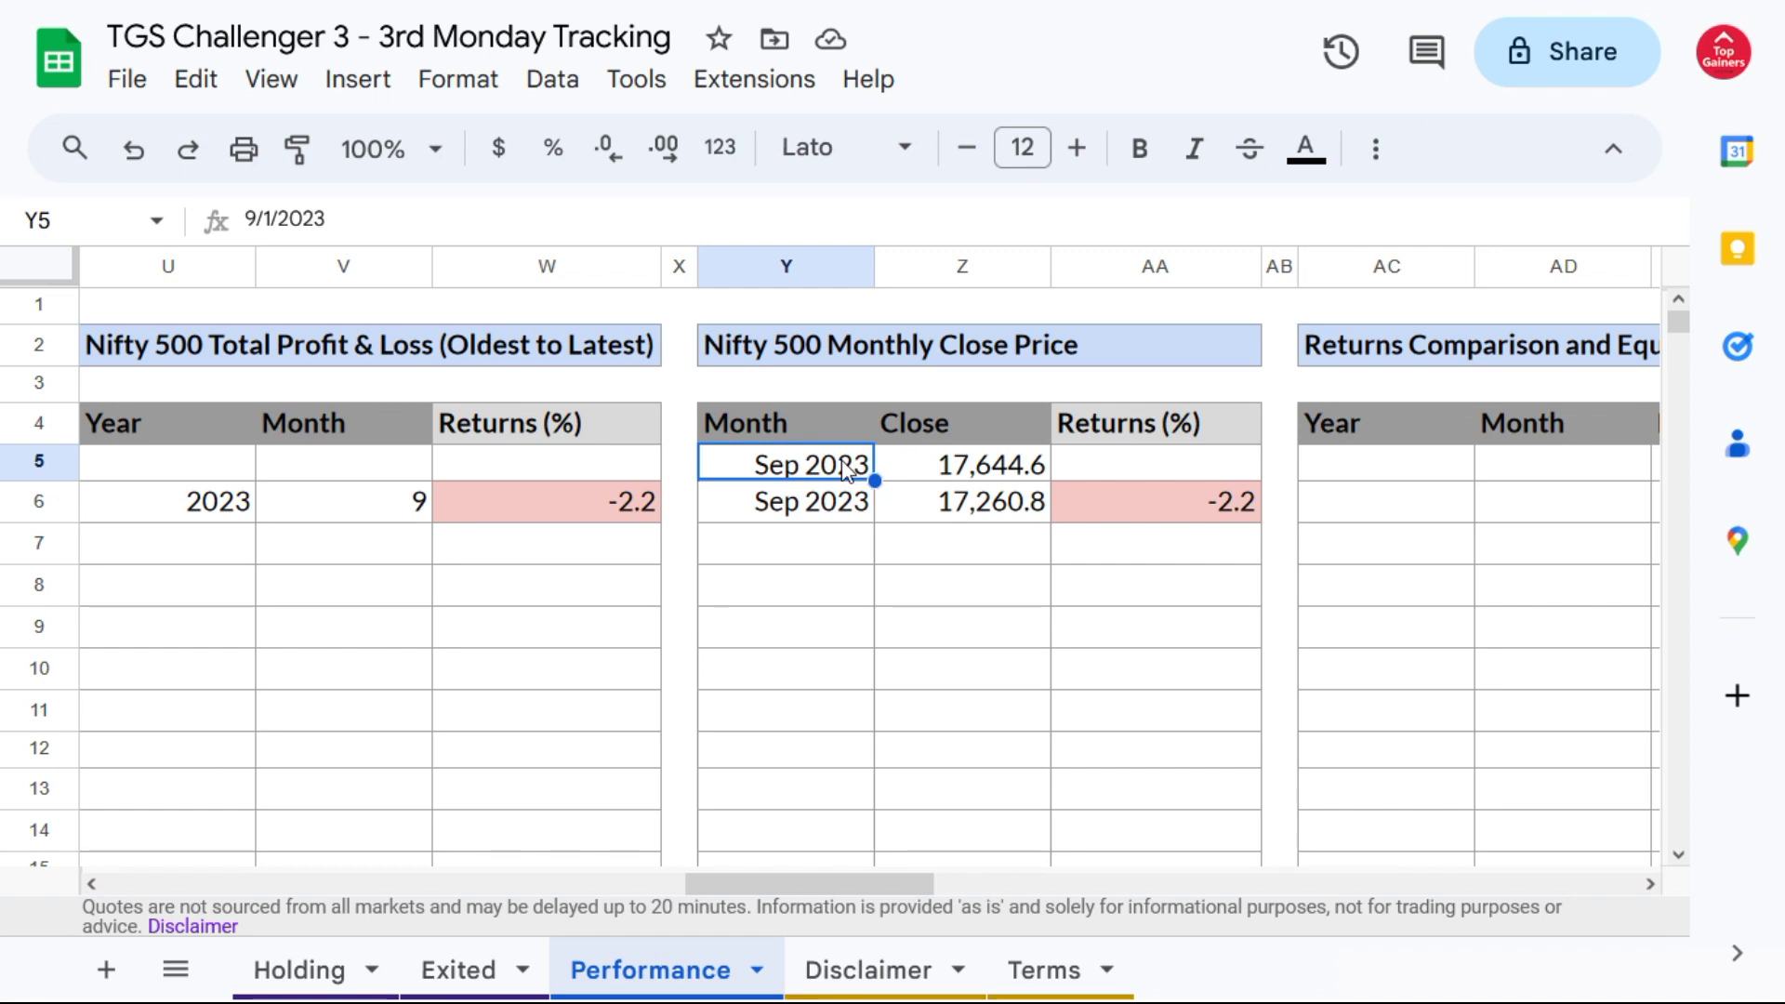
Step: Inspect the latest Nifty 500 close and the AA6 monthly return formula giving -2.2%
{"action": "left_click", "coordinate": [1016, 505]}
{"action": "left_click", "coordinate": [1235, 510]}
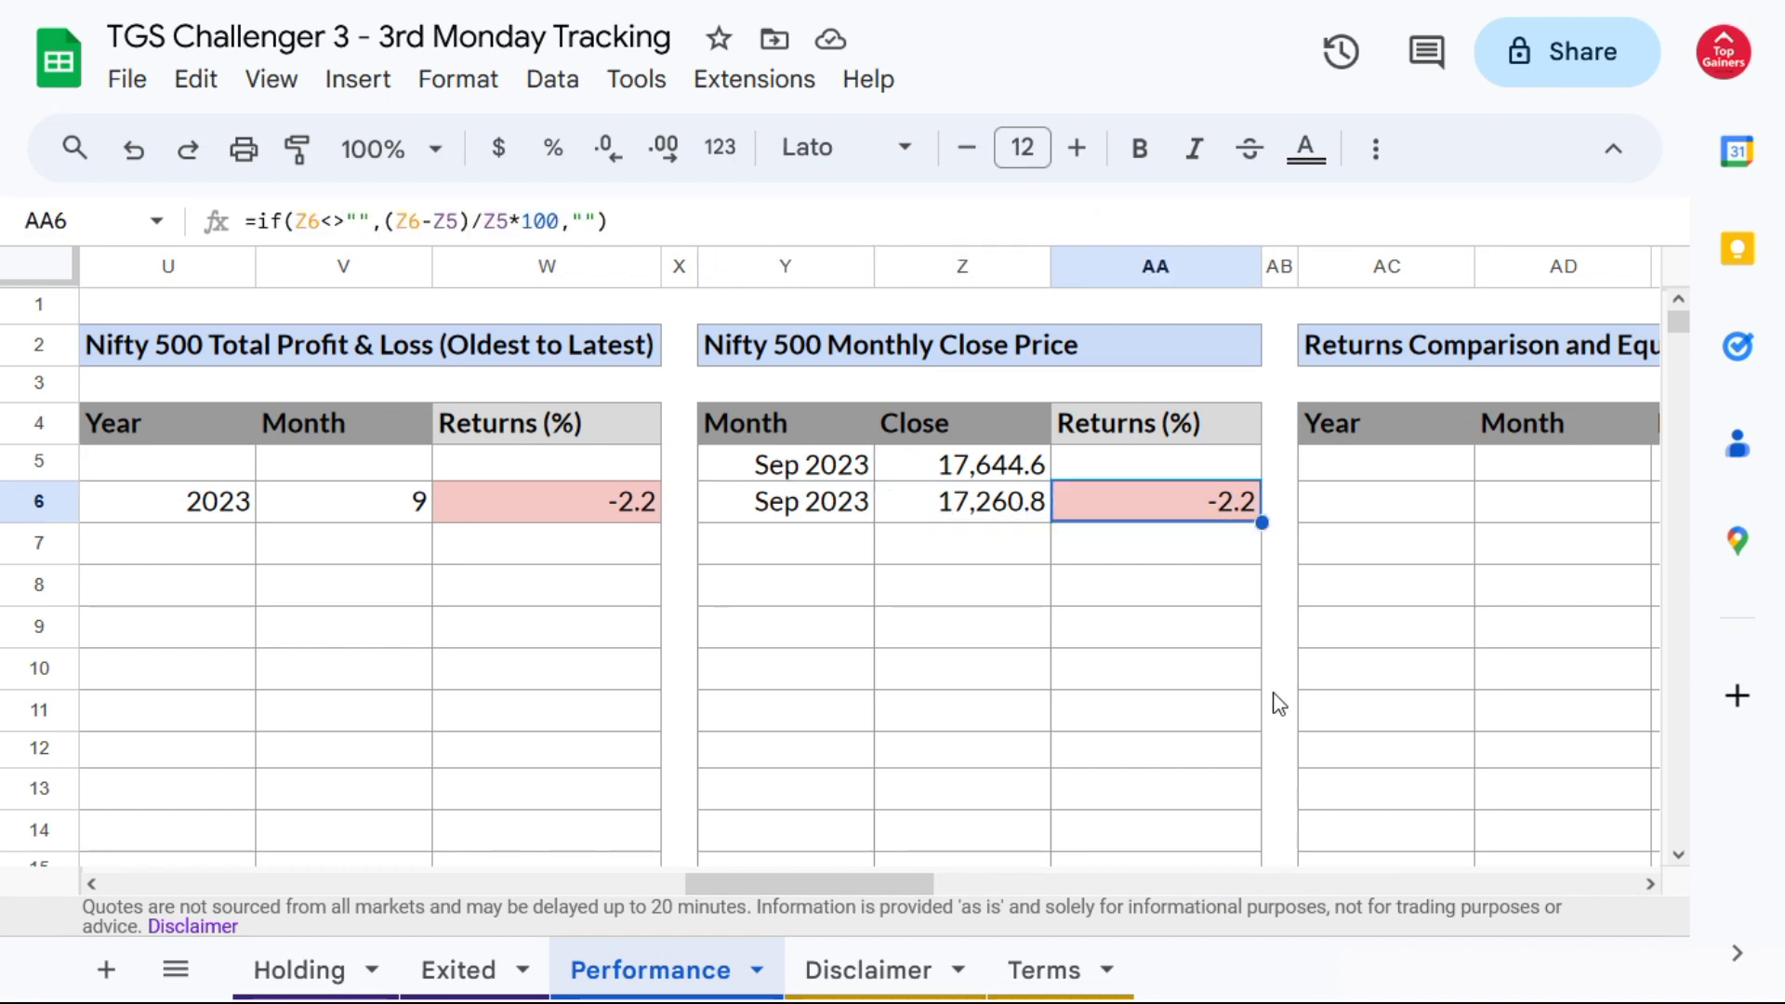